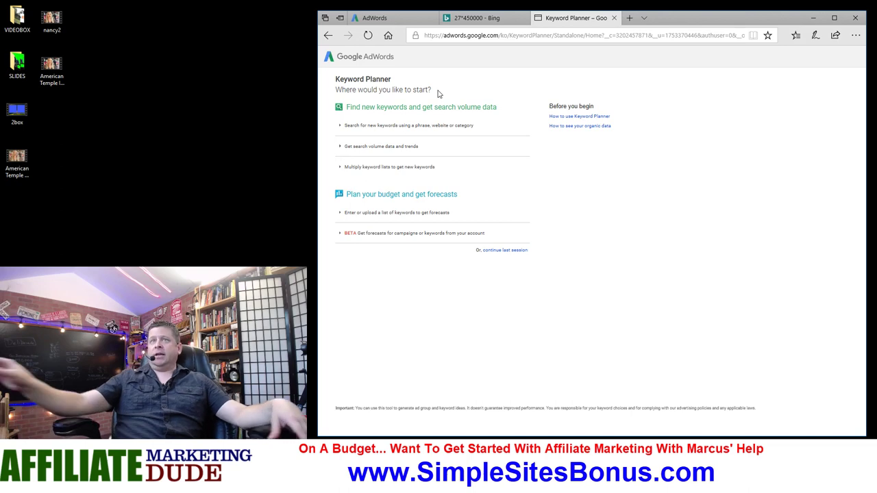
- Get keyword ideas for the product or service "dental insurance" in Keyword Planner, requesting them again if retrieval fails
{"action": "key", "text": "ctrl+plus"}
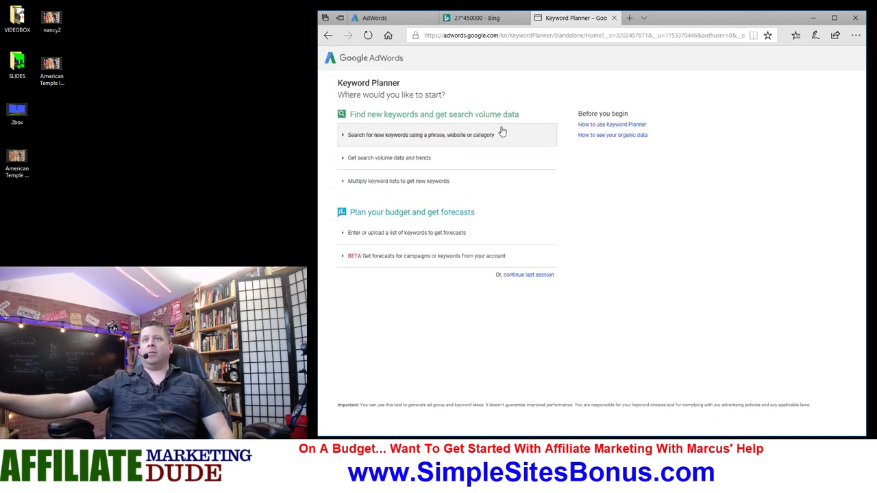
{"action": "left_click", "coordinate": [490, 135]}
{"action": "left_click", "coordinate": [464, 186]}
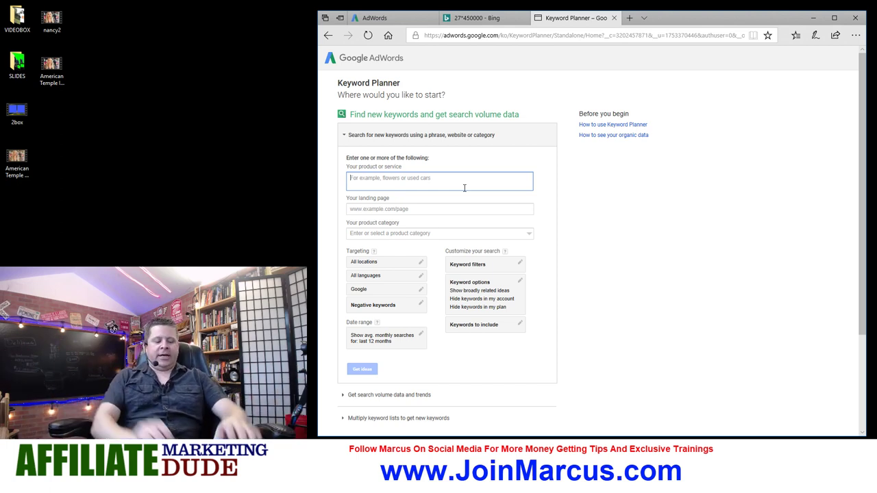
{"action": "type", "text": "dental insurance"}
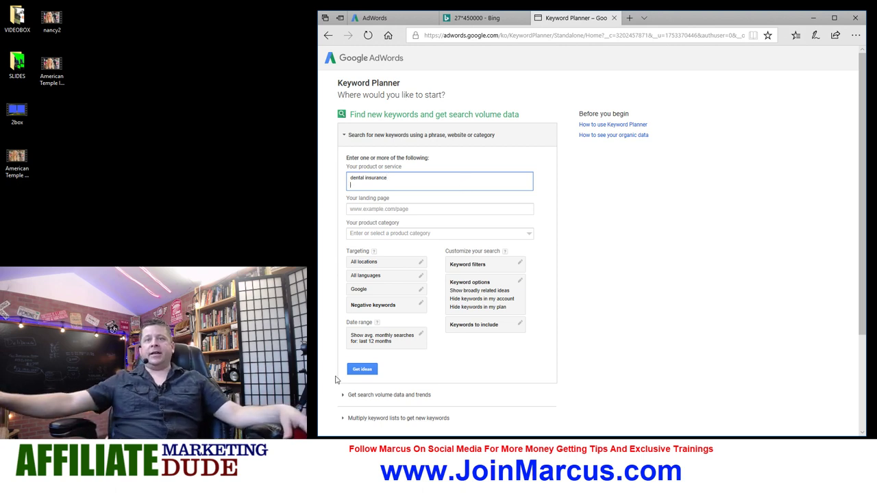
{"action": "left_click", "coordinate": [353, 369]}
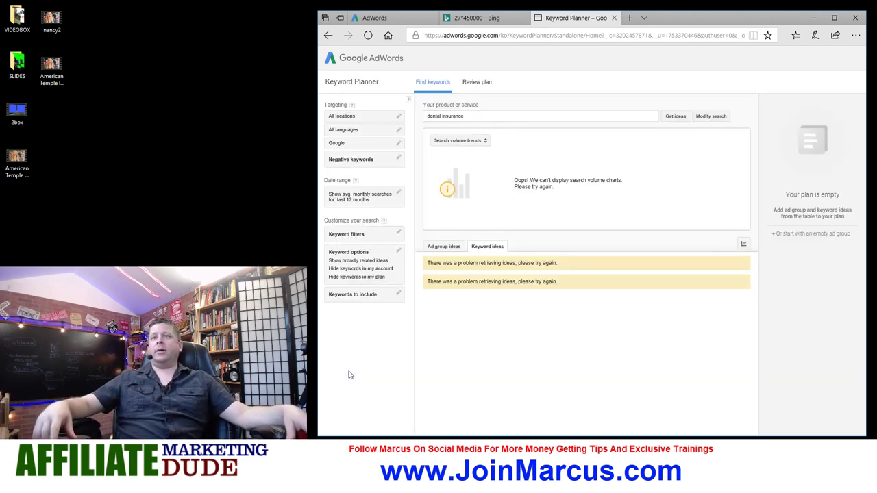
{"action": "left_click", "coordinate": [671, 118]}
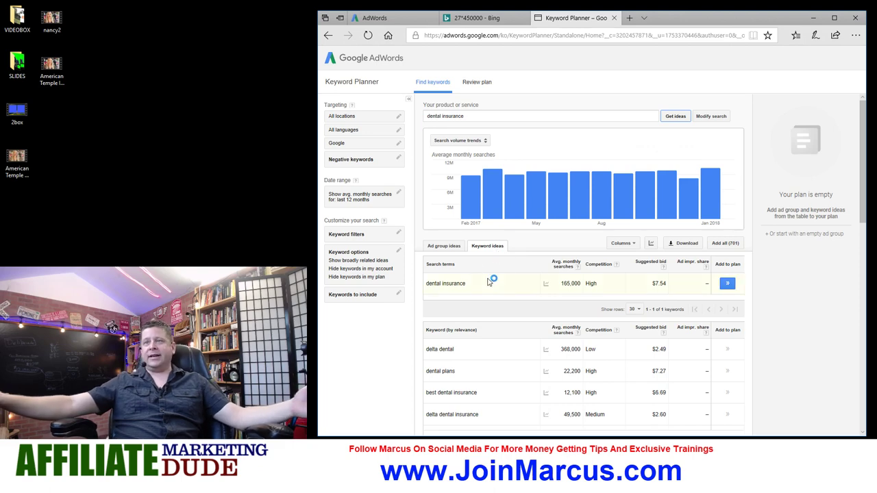
- Copy the "dental insurance" search term and search for it on google.com in a new browser tab
{"action": "left_click_drag", "start_coordinate": [489, 281], "coordinate": [427, 283]}
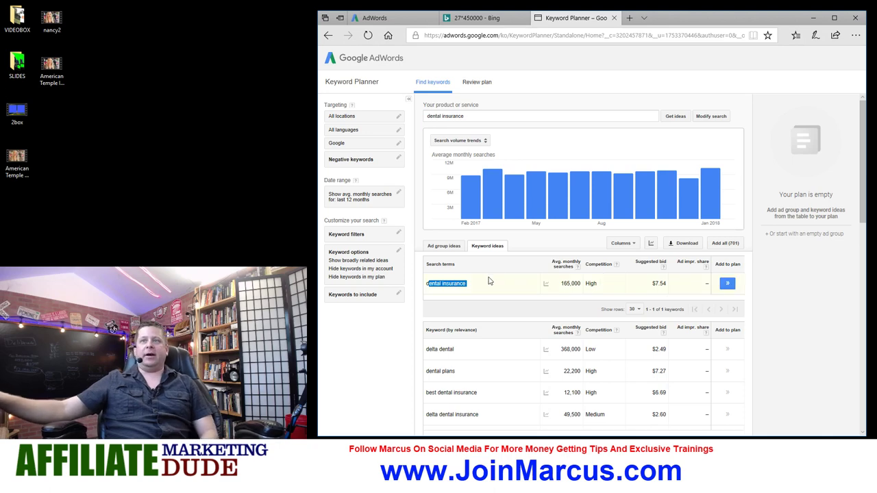
{"action": "left_click_drag", "start_coordinate": [505, 289], "coordinate": [438, 291]}
{"action": "key", "text": "ctrl+c"}
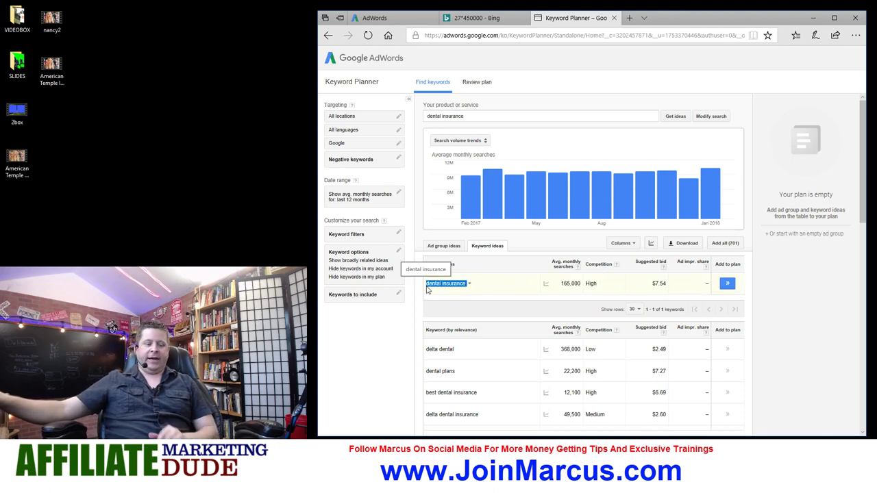
{"action": "left_click", "coordinate": [629, 18]}
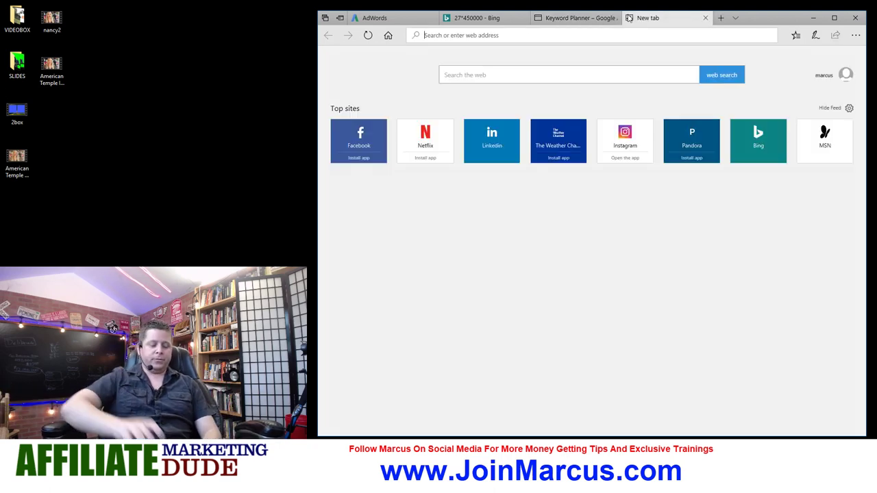
{"action": "type", "text": "google.com"}
{"action": "key", "text": "Return"}
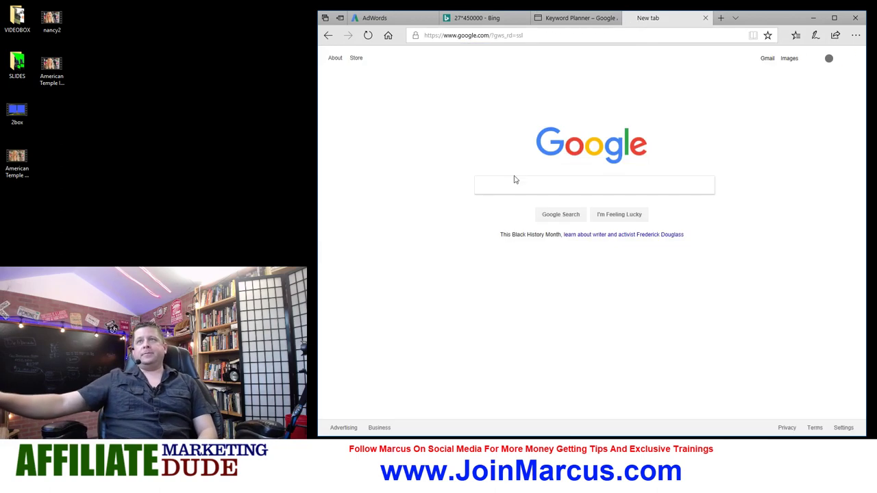
{"action": "key", "text": "ctrl+v"}
{"action": "key", "text": "Return"}
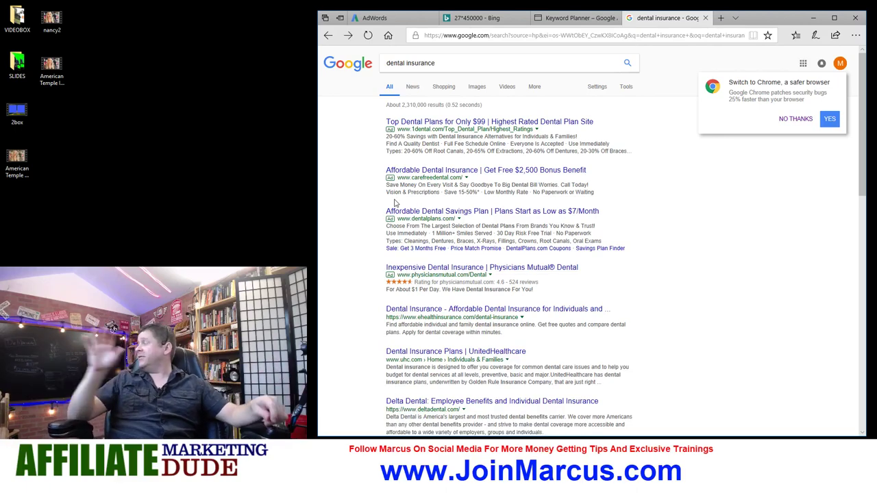
- Examine the ads, organic listings and result count for dental insurance, comparing them with the keyword's search volume and suggested bid in Keyword Planner
{"action": "scroll", "coordinate": [420, 228], "scroll_direction": "down", "scroll_amount": 3}
{"action": "scroll", "coordinate": [419, 228], "scroll_direction": "down", "scroll_amount": 5}
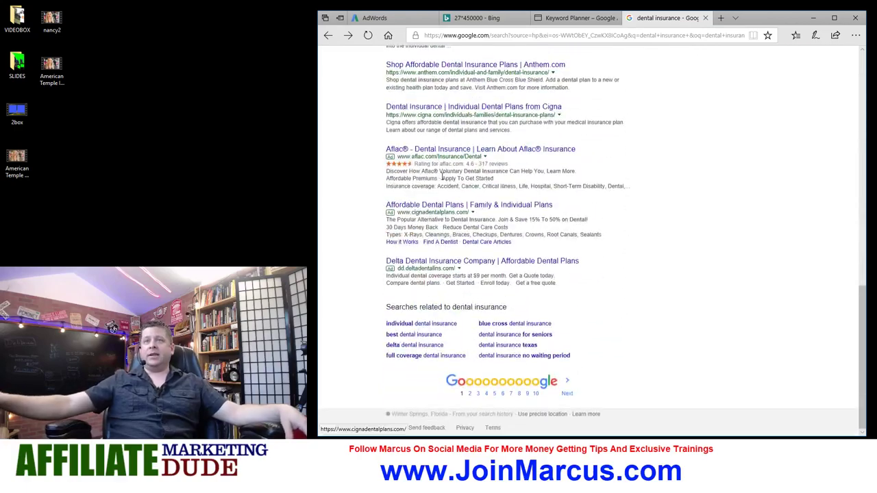
{"action": "scroll", "coordinate": [527, 356], "scroll_direction": "up", "scroll_amount": 2}
{"action": "scroll", "coordinate": [526, 356], "scroll_direction": "up", "scroll_amount": 8}
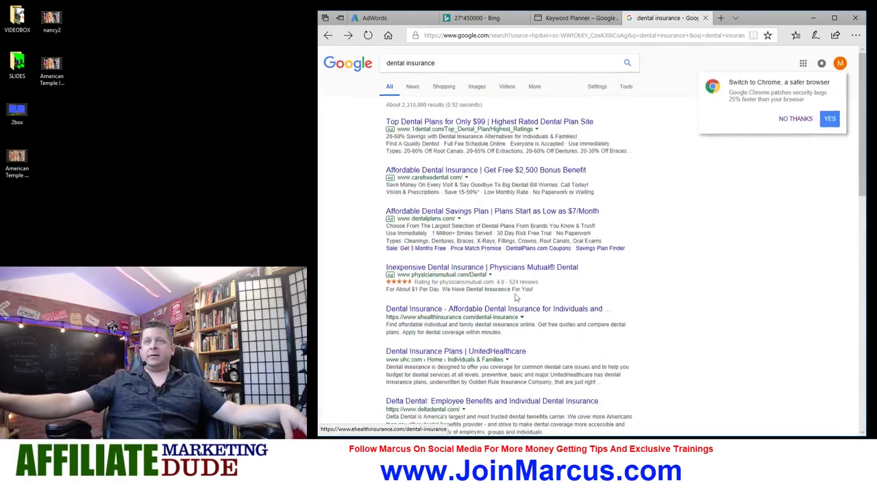
{"action": "scroll", "coordinate": [435, 282], "scroll_direction": "down", "scroll_amount": 1}
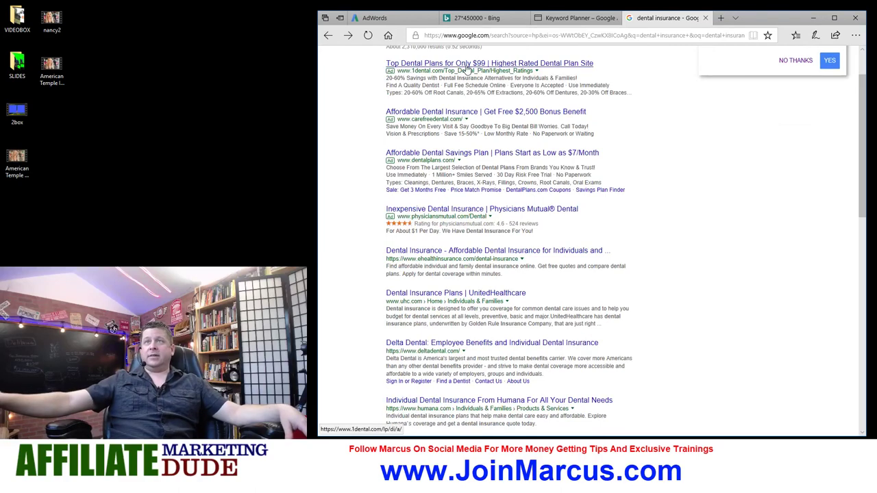
{"action": "left_click", "coordinate": [577, 18]}
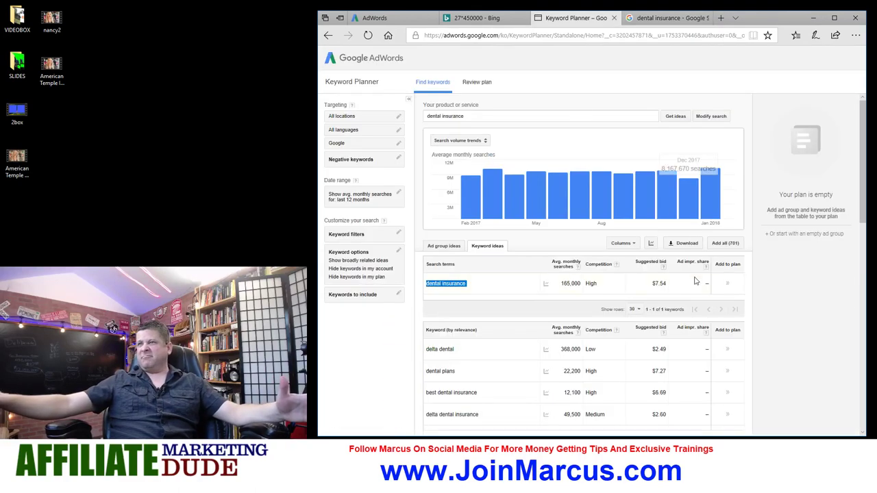
{"action": "left_click", "coordinate": [669, 17]}
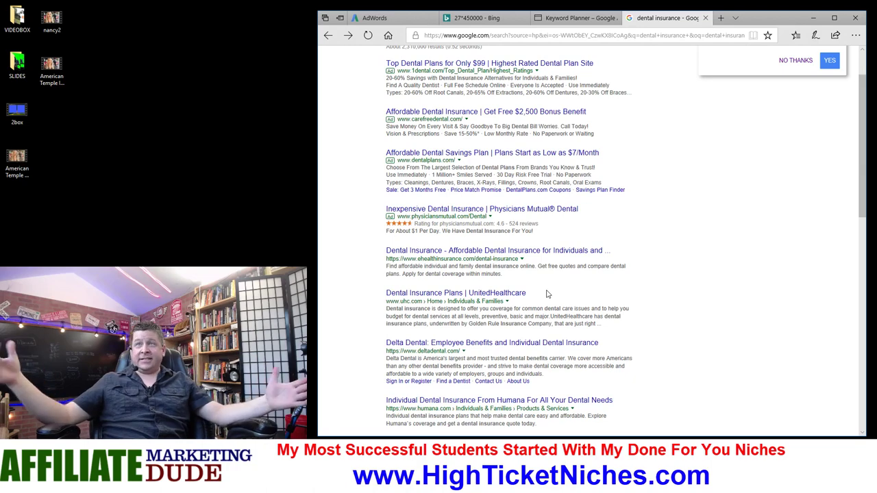
{"action": "scroll", "coordinate": [509, 261], "scroll_direction": "up", "scroll_amount": 1}
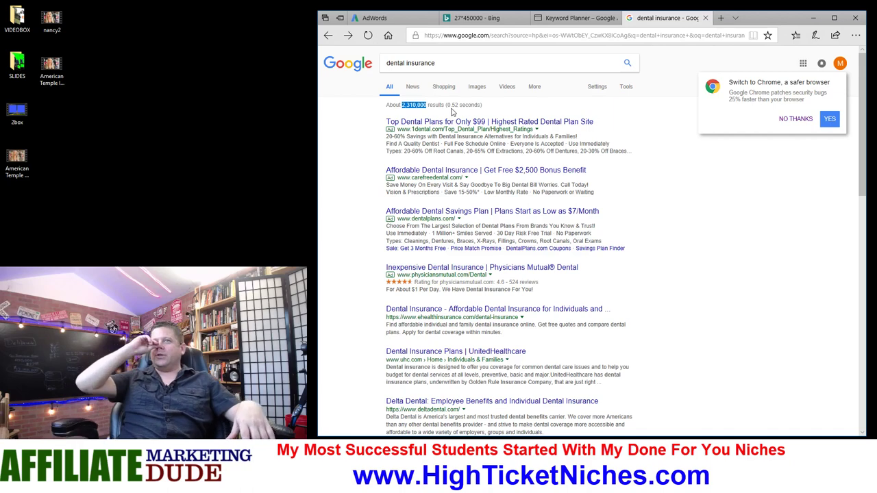
- Search Google for the exact phrase "dental insurance" in quotation marks and look over the results
{"action": "left_click", "coordinate": [477, 58]}
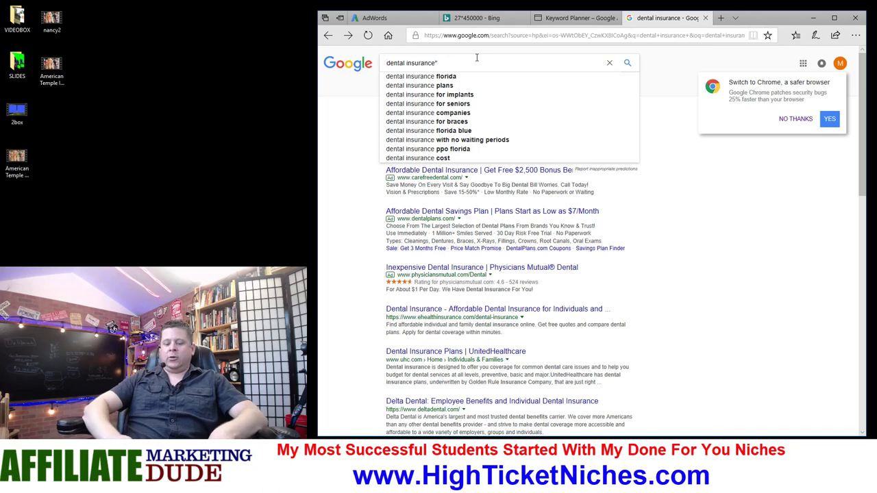
{"action": "key", "text": "Home"}
{"action": "type", "text": "\""}
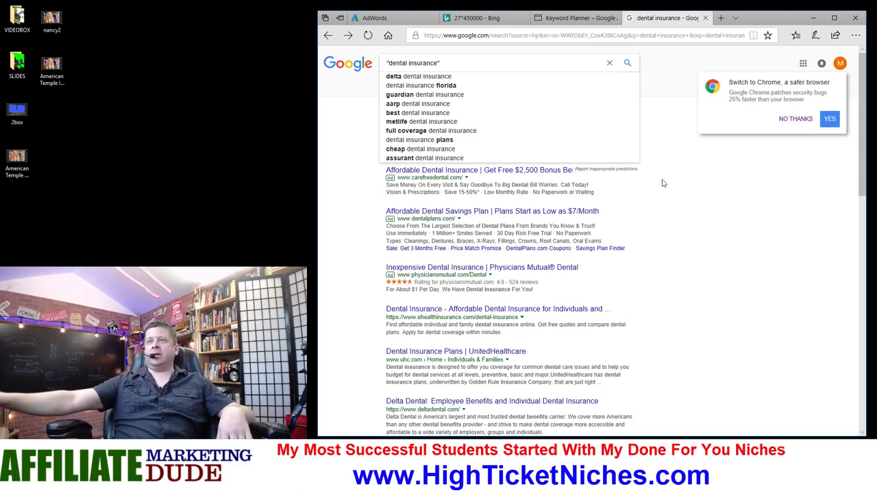
{"action": "key", "text": "Return"}
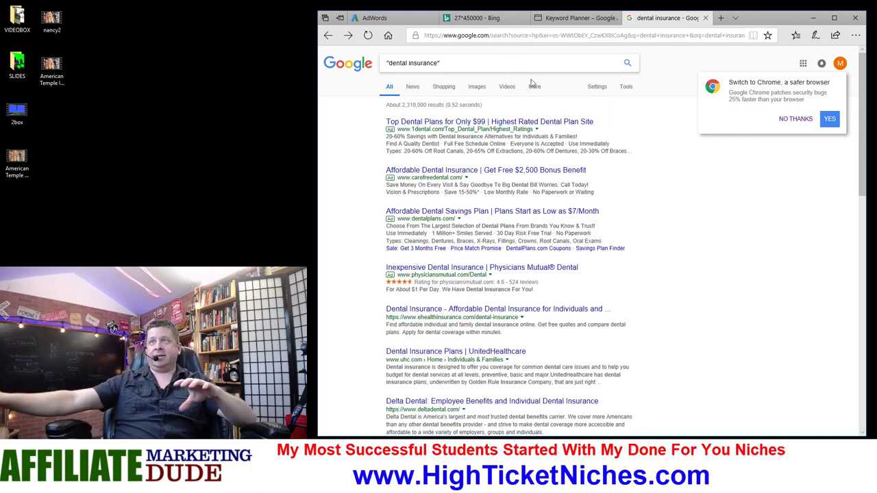
{"action": "left_click", "coordinate": [627, 64]}
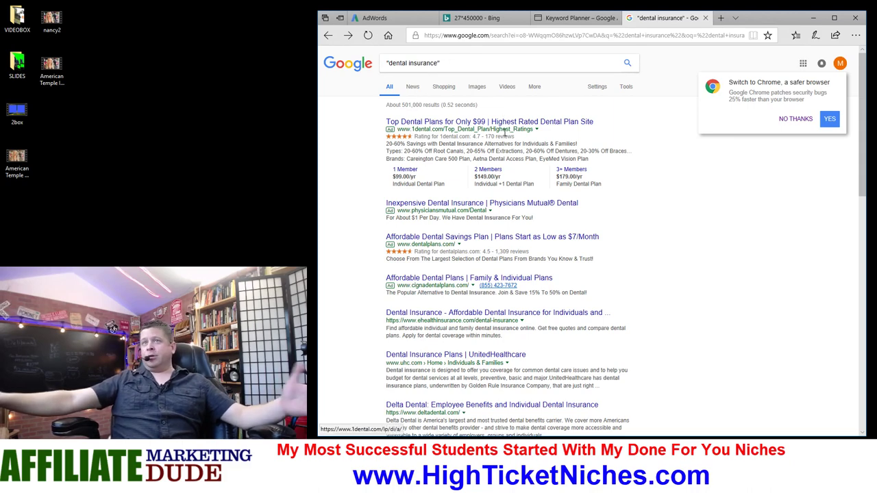
{"action": "scroll", "coordinate": [601, 241], "scroll_direction": "down", "scroll_amount": 3}
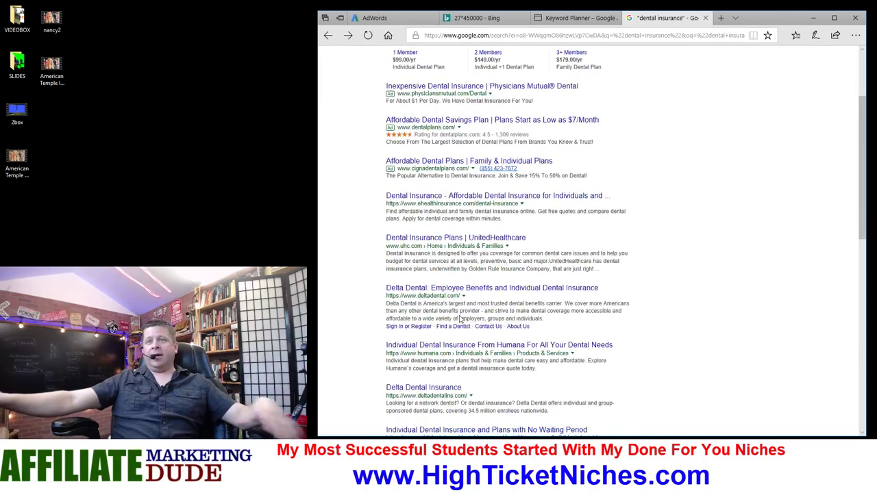
{"action": "scroll", "coordinate": [453, 172], "scroll_direction": "up", "scroll_amount": 3}
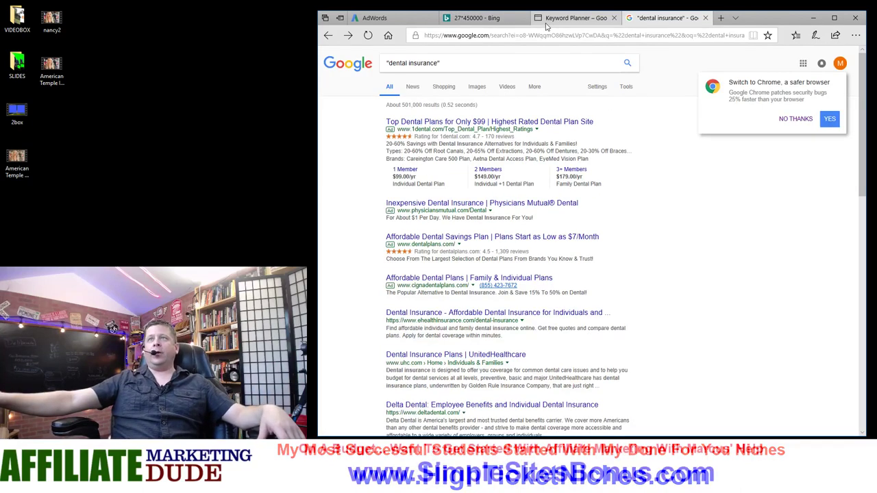
- Return to Keyword Planner and get keyword ideas for "dog ate charcoal" in place of the dental insurance term
{"action": "left_click", "coordinate": [575, 18]}
{"action": "left_click", "coordinate": [546, 115]}
{"action": "key", "text": "ctrl+a"}
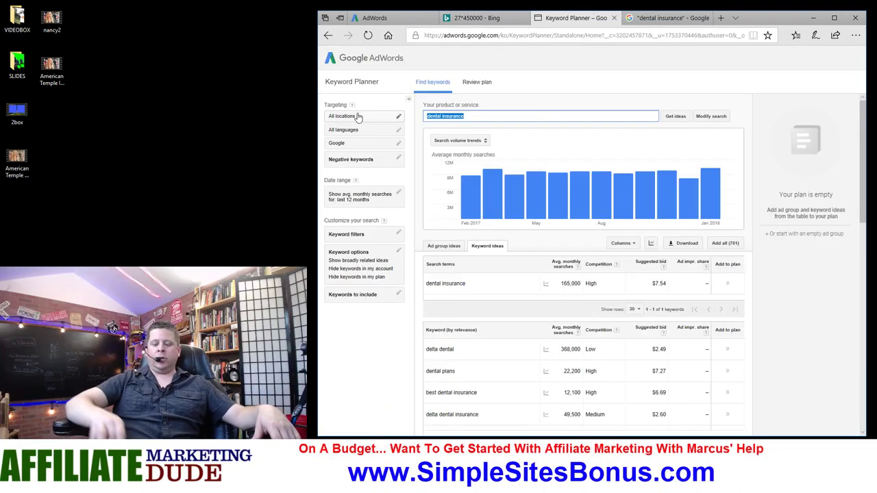
{"action": "key", "text": "BackSpace"}
{"action": "type", "text": "dog ate charcoal"}
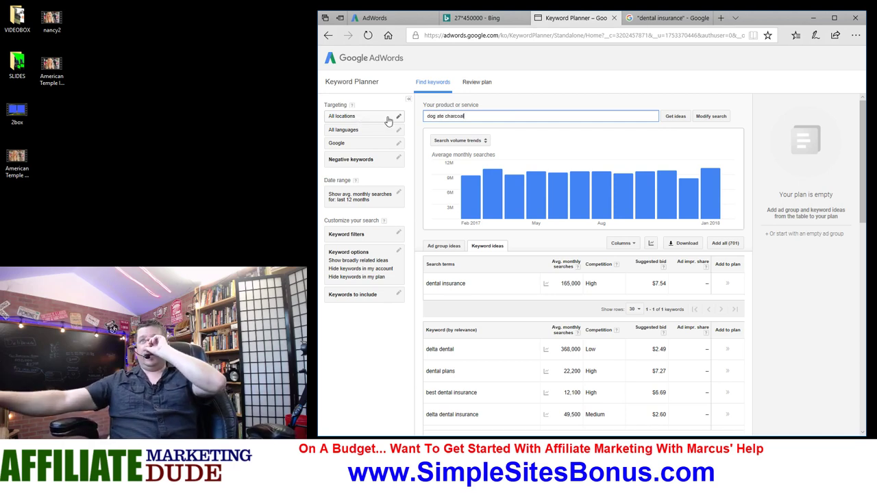
{"action": "left_click", "coordinate": [669, 118]}
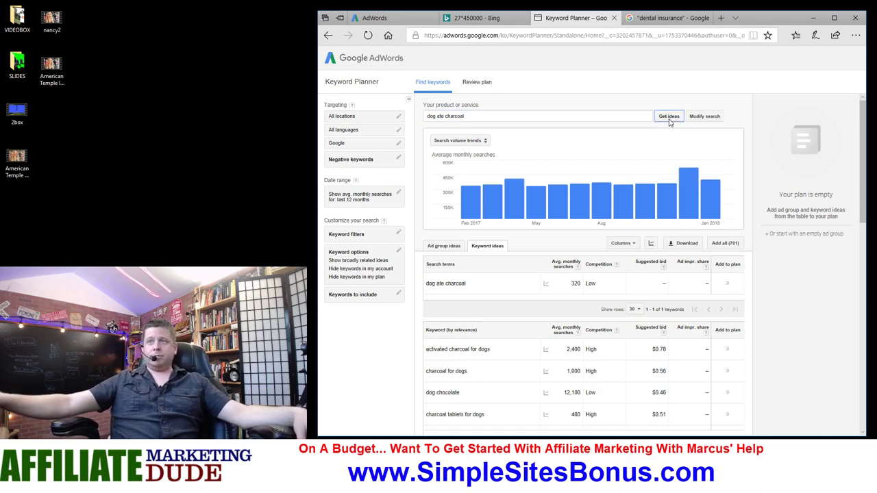
{"action": "scroll", "coordinate": [510, 289], "scroll_direction": "down", "scroll_amount": 1}
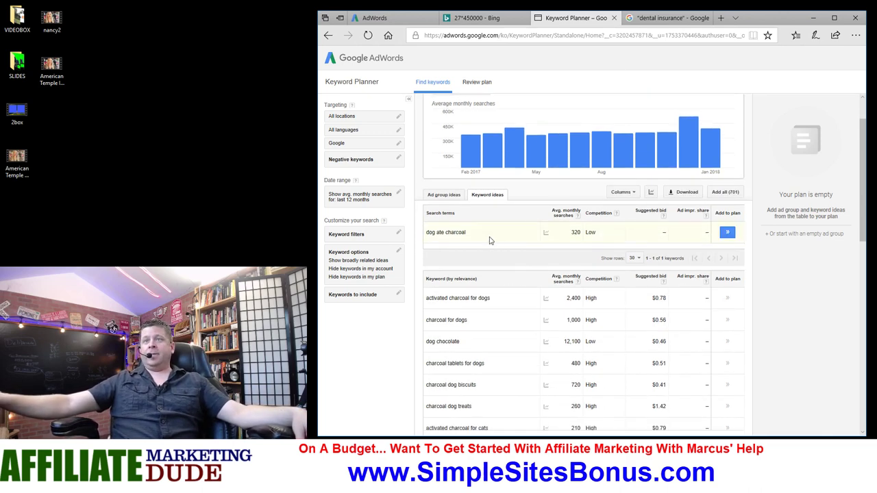
{"action": "left_click_drag", "start_coordinate": [467, 233], "coordinate": [453, 233]}
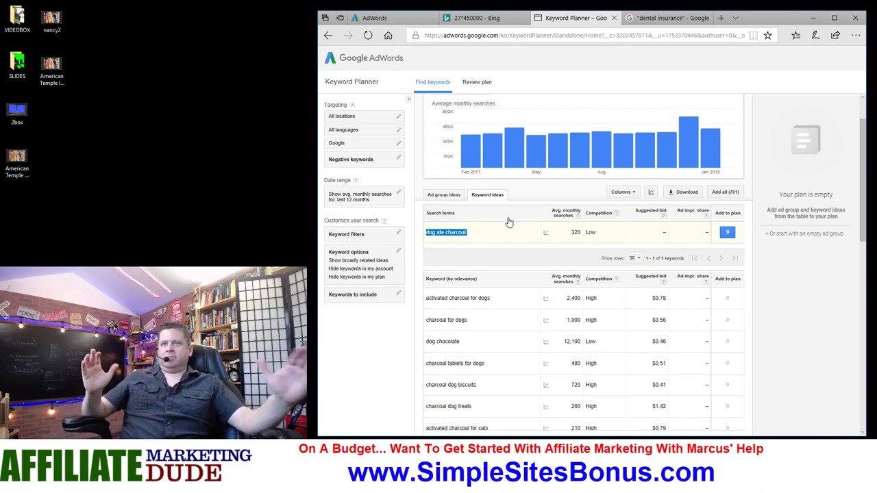
- Set the keyword options to only show closely related ideas and request the "dog ate charcoal" ideas again
{"action": "left_click", "coordinate": [370, 257]}
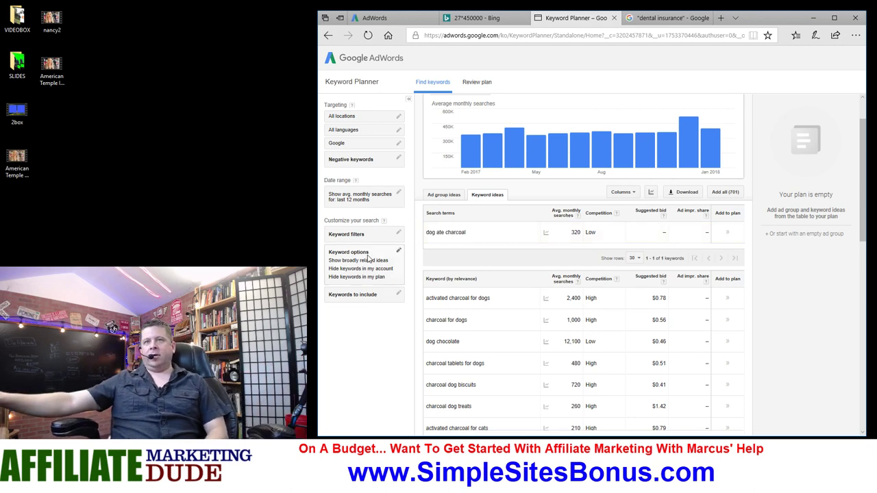
{"action": "left_click", "coordinate": [348, 268]}
{"action": "left_click", "coordinate": [346, 342]}
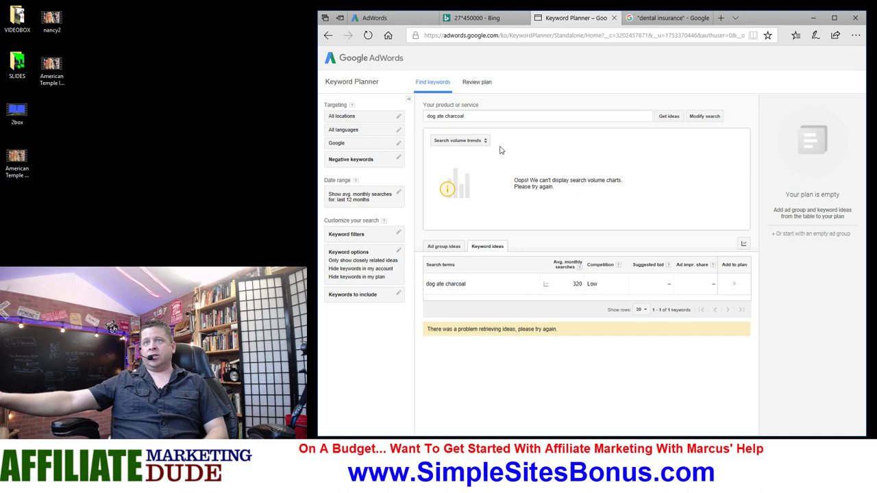
{"action": "left_click", "coordinate": [670, 117]}
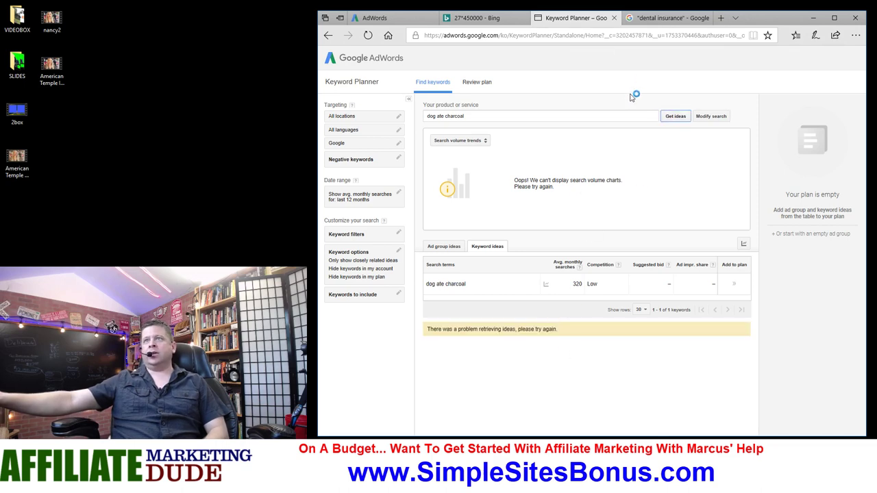
- Switch to the Google results page and search for dog ate charcoal without quotation marks
{"action": "left_click", "coordinate": [639, 19]}
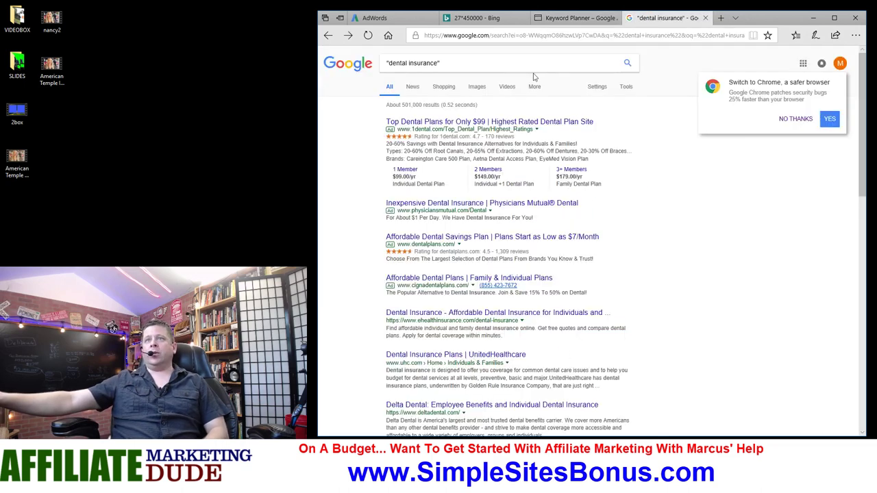
{"action": "left_click_drag", "start_coordinate": [442, 63], "coordinate": [388, 71]}
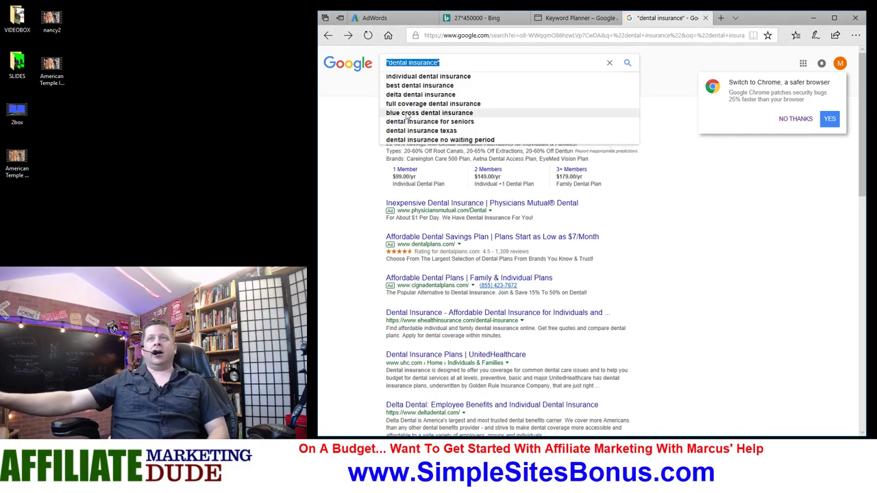
{"action": "type", "text": "dog ate charcoal"}
{"action": "key", "text": "Return"}
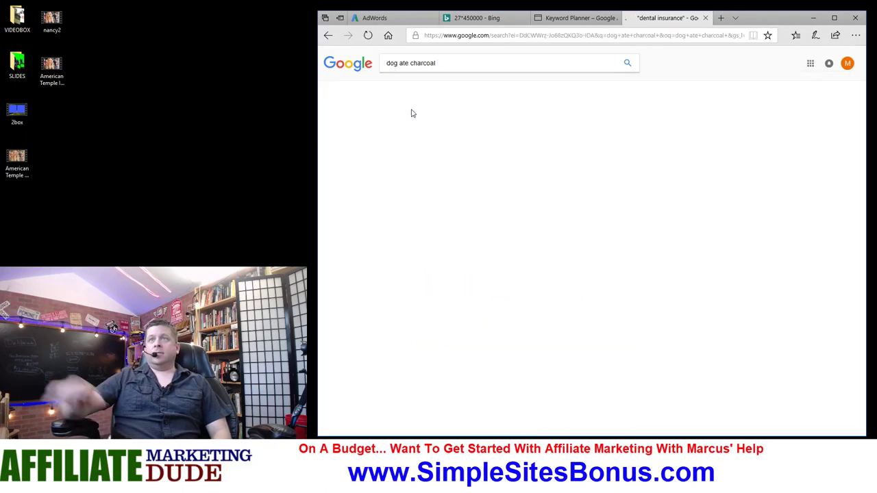
- Enclose dog ate charcoal in quotation marks and search Google for the exact phrase
{"action": "left_click", "coordinate": [450, 64]}
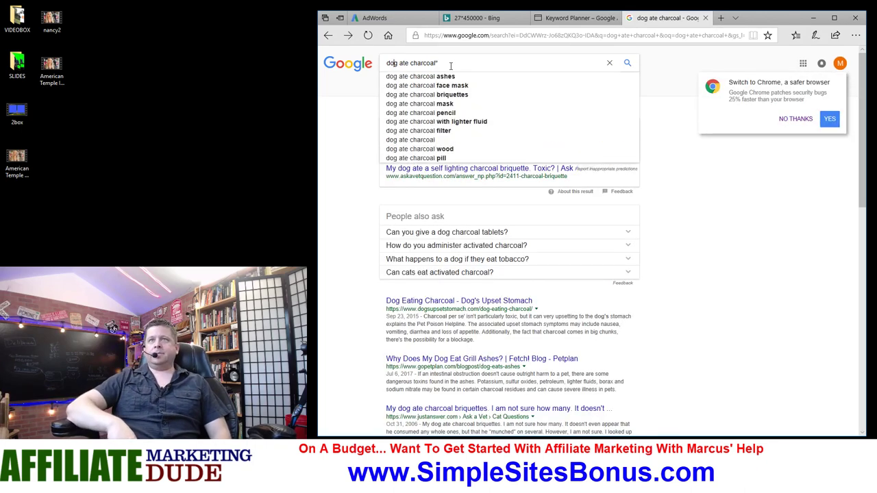
{"action": "type", "text": "\""}
{"action": "key", "text": "Return"}
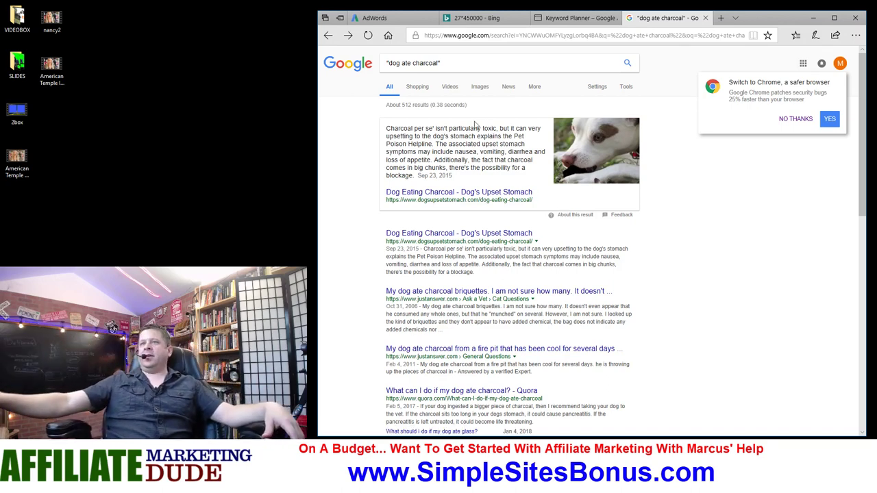
- Examine the first page of Google results for the exact phrase "dog ate charcoal", down to its related searches
{"action": "left_click_drag", "start_coordinate": [475, 69], "coordinate": [385, 74]}
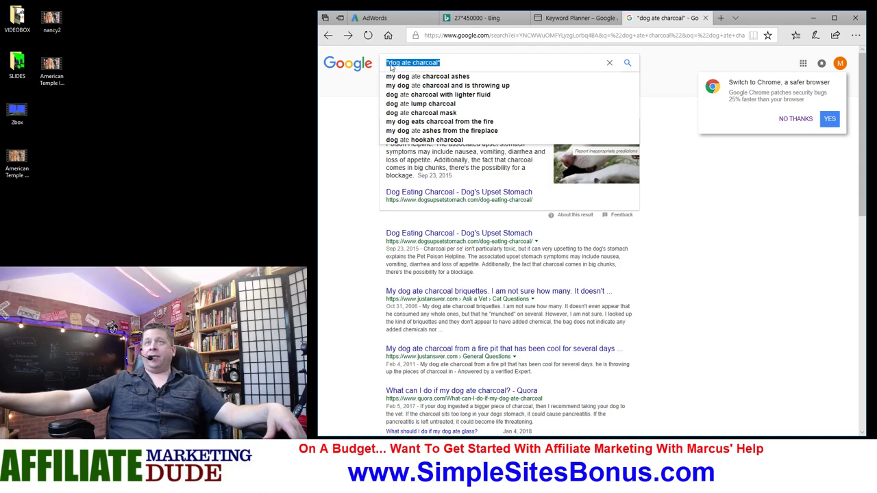
{"action": "left_click", "coordinate": [729, 292]}
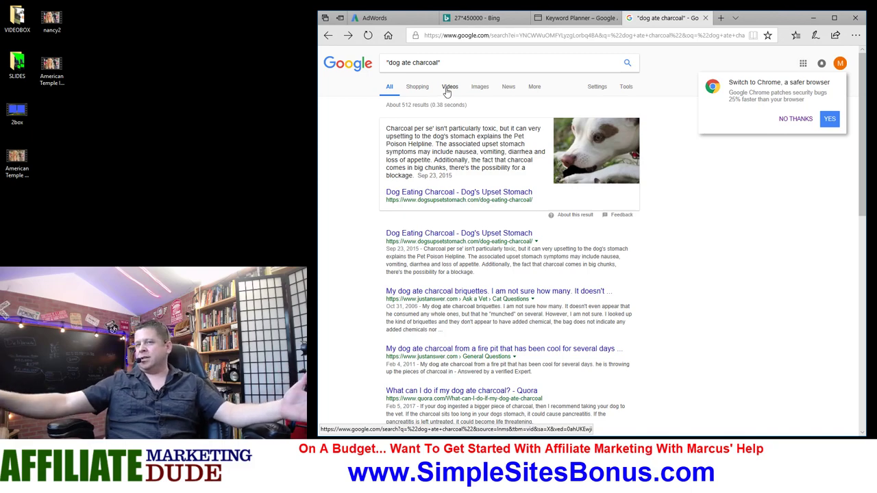
{"action": "scroll", "coordinate": [576, 219], "scroll_direction": "down", "scroll_amount": 10}
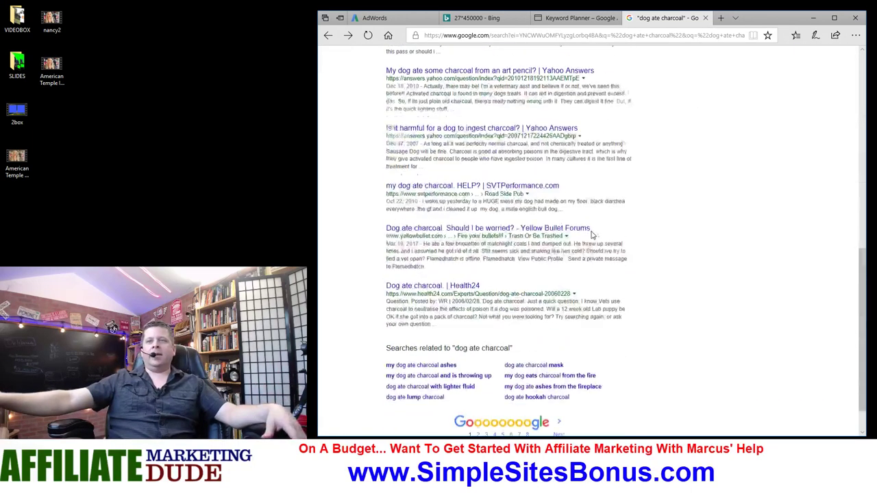
{"action": "scroll", "coordinate": [593, 236], "scroll_direction": "up", "scroll_amount": 3}
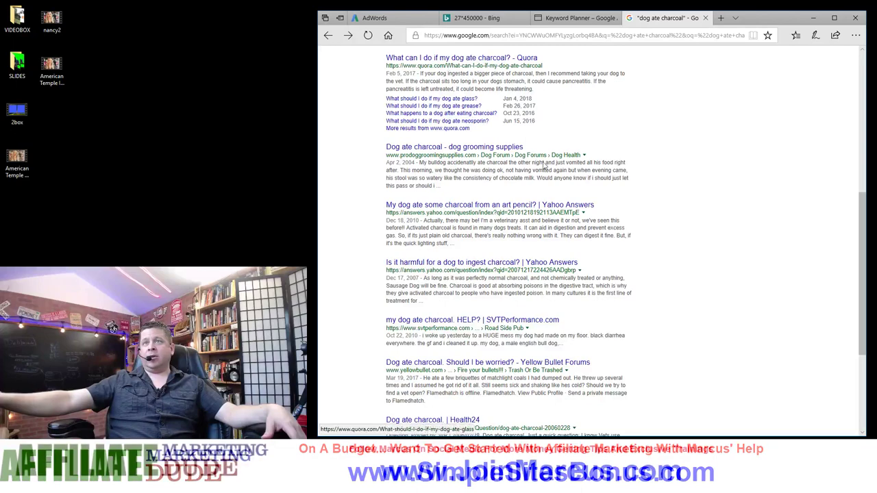
{"action": "scroll", "coordinate": [545, 165], "scroll_direction": "up", "scroll_amount": 3}
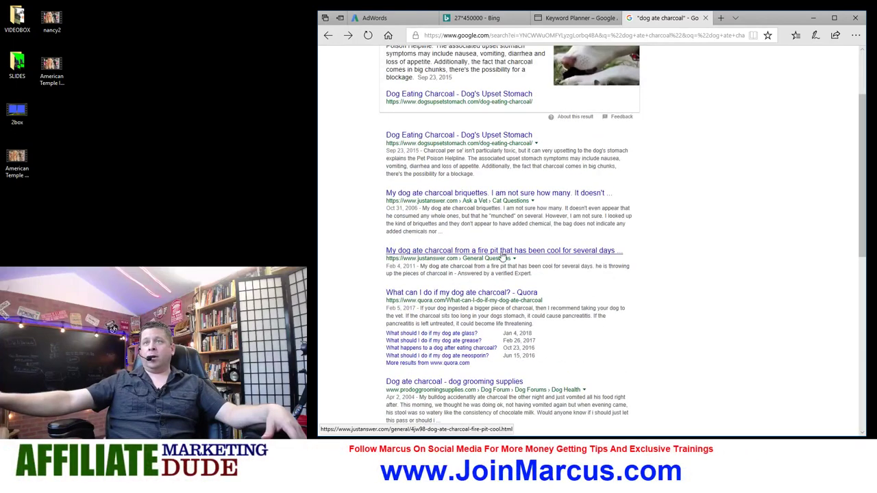
{"action": "scroll", "coordinate": [627, 327], "scroll_direction": "down", "scroll_amount": 4}
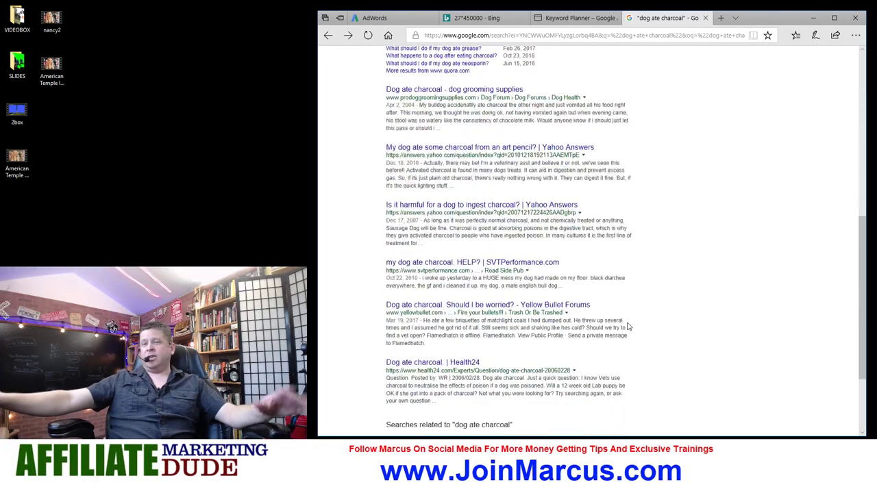
{"action": "scroll", "coordinate": [627, 327], "scroll_direction": "down", "scroll_amount": 2}
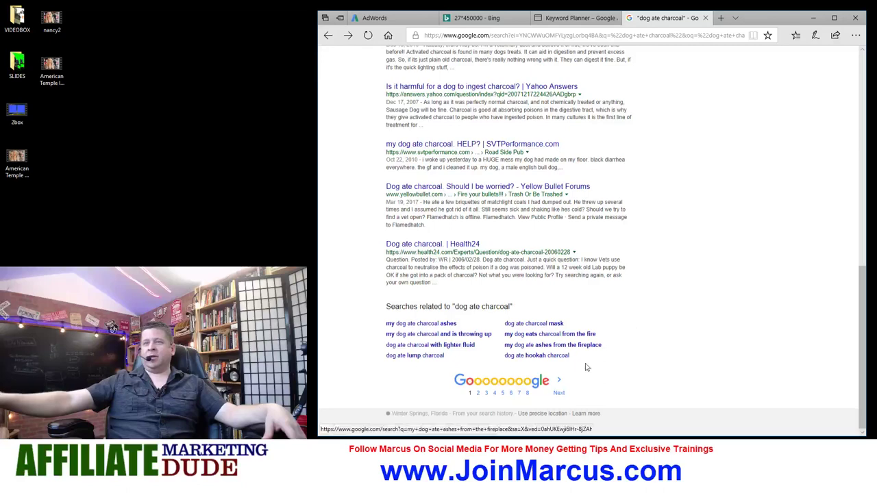
- Open page 8 of the "dog ate charcoal" results and read the note about omitted entries
{"action": "left_click", "coordinate": [527, 394]}
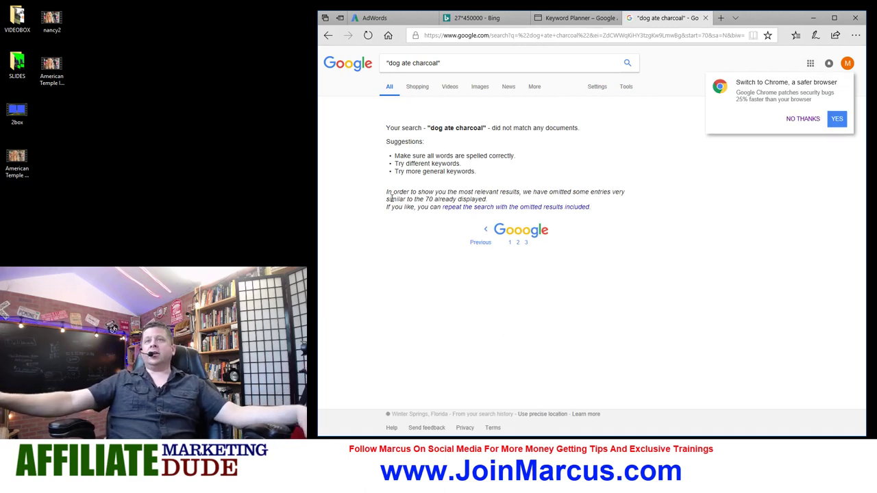
{"action": "left_click_drag", "start_coordinate": [386, 196], "coordinate": [427, 198]}
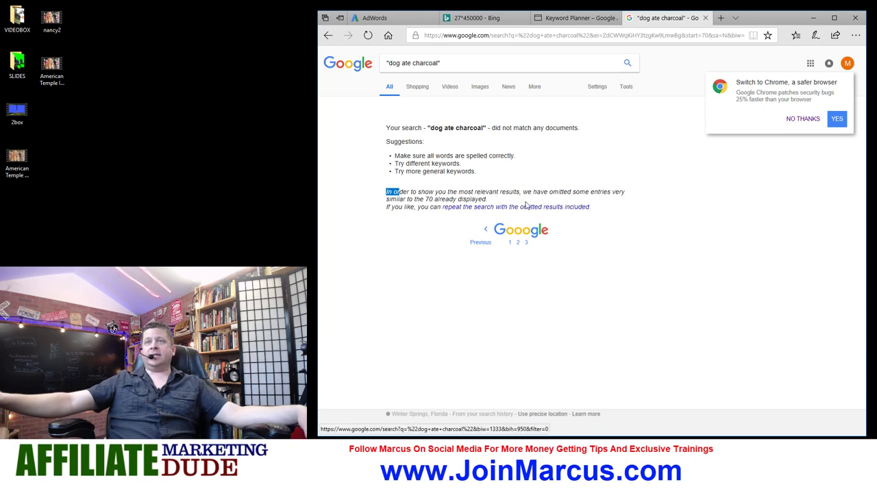
{"action": "left_click", "coordinate": [509, 201]}
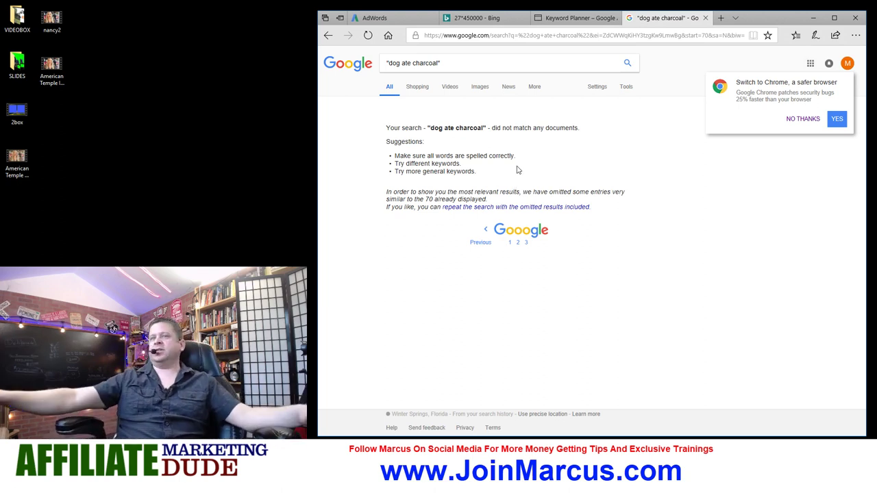
- Return to Keyword Planner and get keyword ideas for "wont" in place of the dog ate charcoal term
{"action": "left_click", "coordinate": [559, 18]}
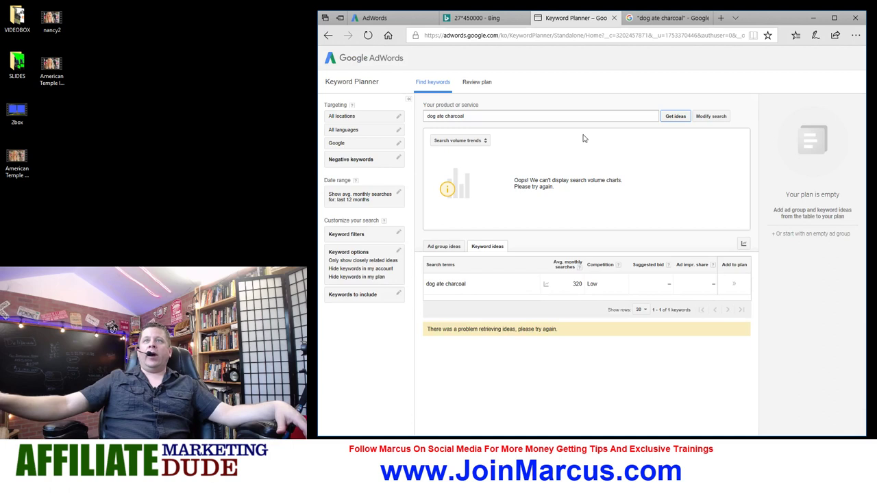
{"action": "left_click", "coordinate": [482, 115]}
{"action": "left_click_drag", "start_coordinate": [481, 115], "coordinate": [435, 107]}
{"action": "key", "text": "BackSpace"}
{"action": "key", "text": "BackSpace"}
{"action": "key", "text": "BackSpace"}
{"action": "key", "text": "BackSpace"}
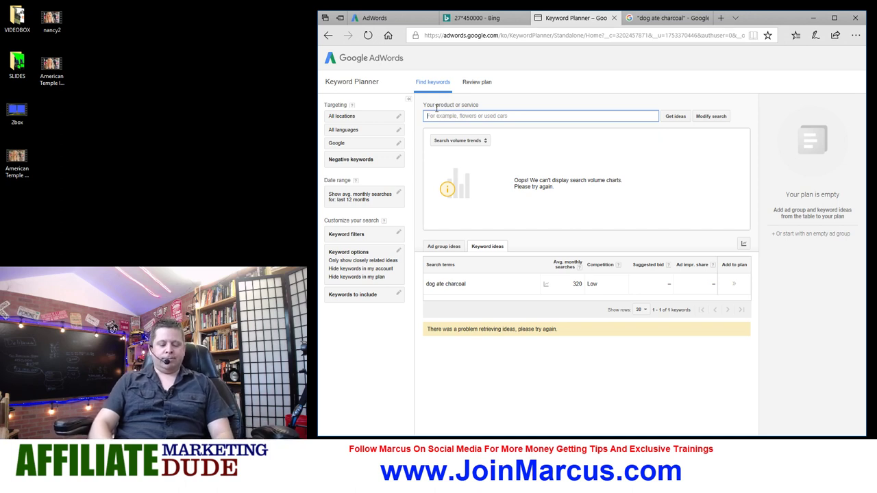
{"action": "type", "text": "excel"}
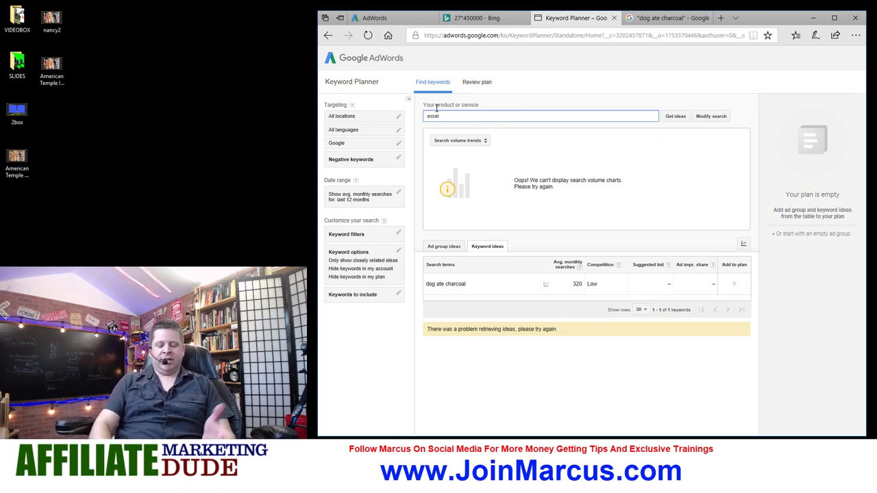
{"action": "left_click", "coordinate": [436, 108]}
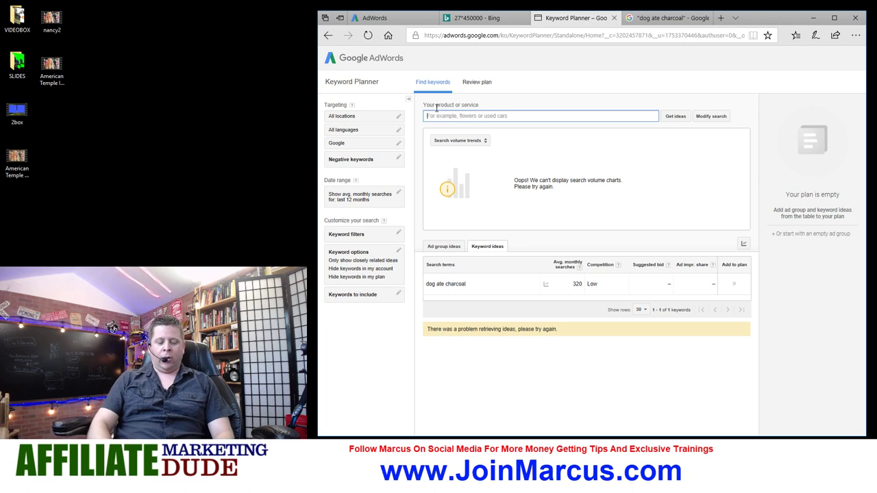
{"action": "type", "text": "wont"}
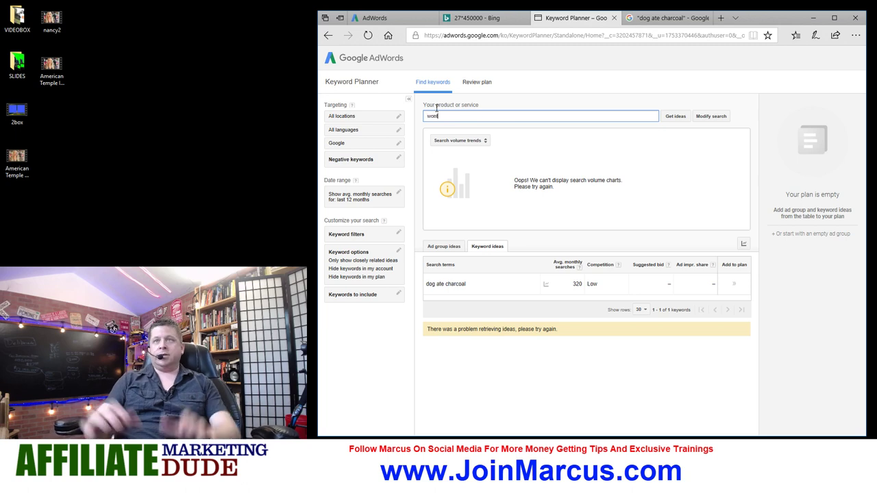
{"action": "left_click", "coordinate": [672, 119]}
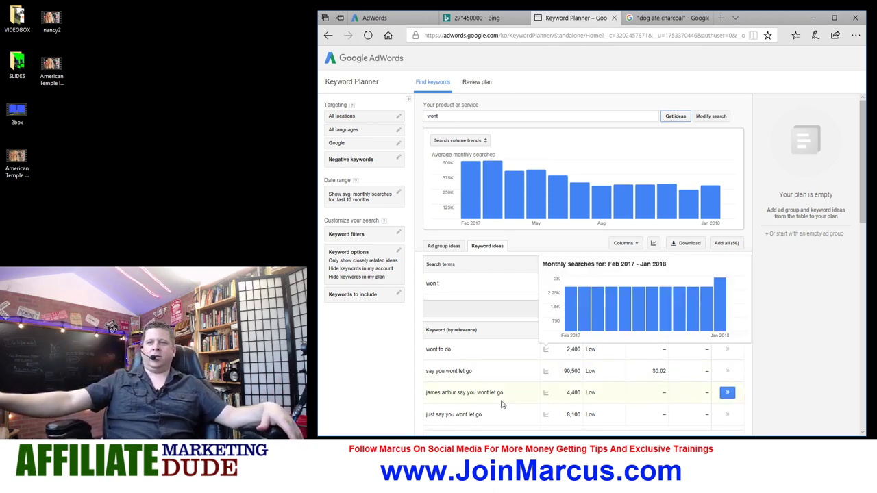
- Examine the keyword ideas for "wont" and continue to the second page of the list
{"action": "scroll", "coordinate": [496, 384], "scroll_direction": "down", "scroll_amount": 3}
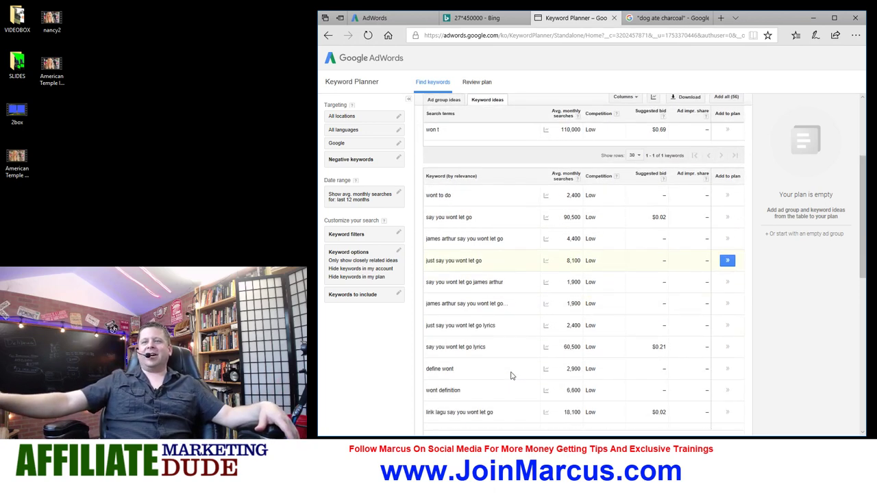
{"action": "scroll", "coordinate": [510, 375], "scroll_direction": "down", "scroll_amount": 3}
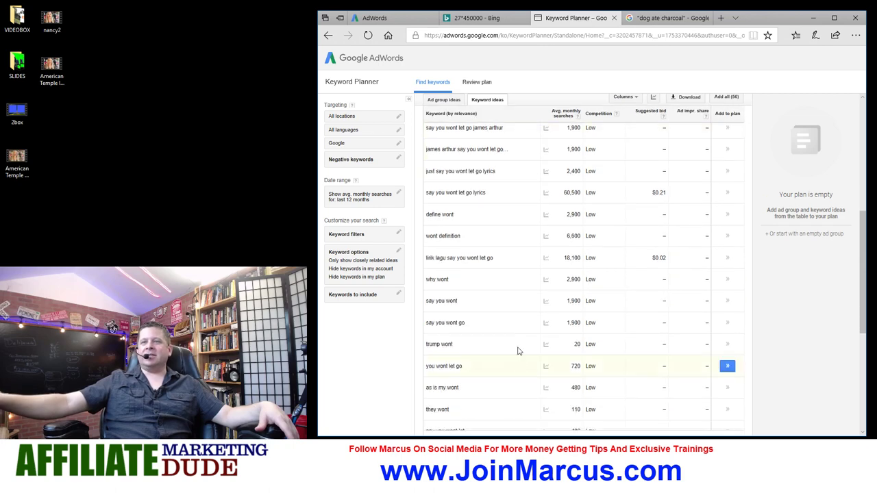
{"action": "scroll", "coordinate": [517, 356], "scroll_direction": "down", "scroll_amount": 2}
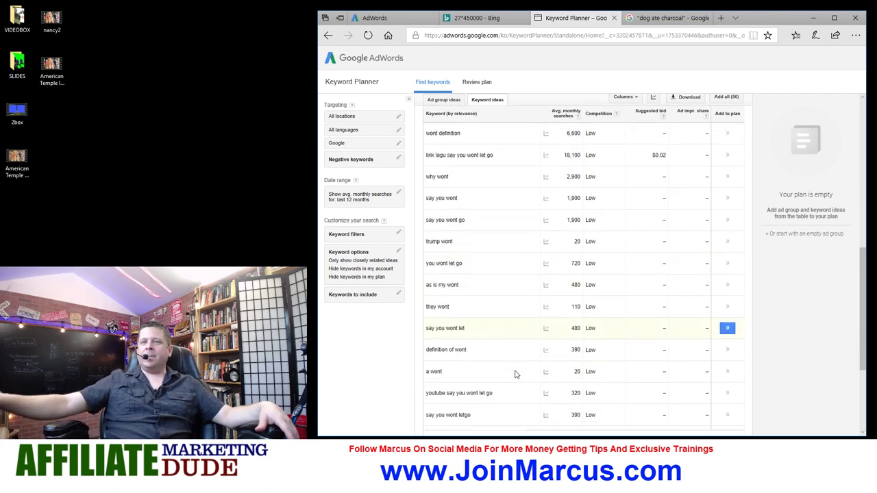
{"action": "scroll", "coordinate": [516, 374], "scroll_direction": "down", "scroll_amount": 1}
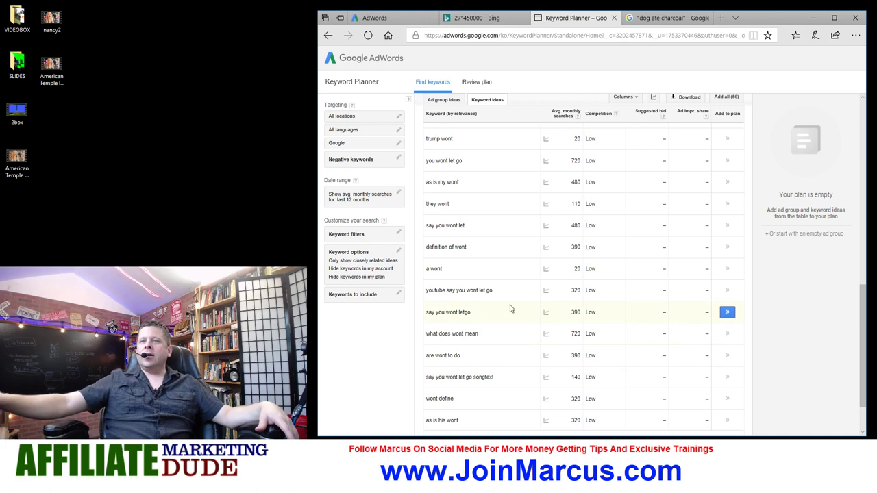
{"action": "scroll", "coordinate": [513, 388], "scroll_direction": "down", "scroll_amount": 1}
{"action": "scroll", "coordinate": [512, 388], "scroll_direction": "down", "scroll_amount": 1}
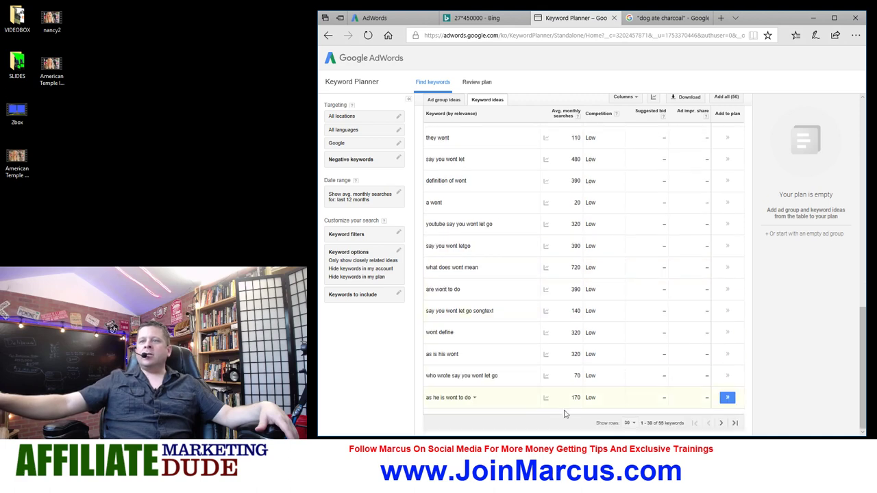
{"action": "left_click", "coordinate": [720, 423]}
{"action": "scroll", "coordinate": [645, 226], "scroll_direction": "up", "scroll_amount": 10}
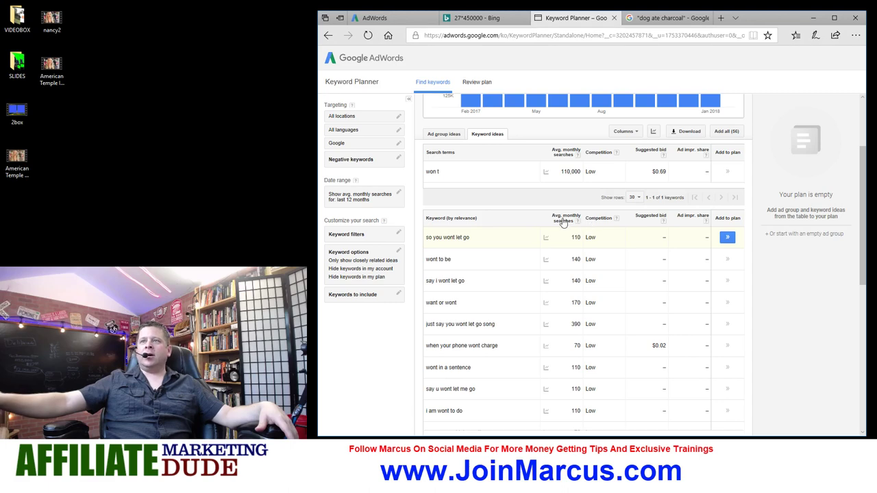
- Sort the "wont" keyword ideas by average monthly searches, highest first, and review the sorted list
{"action": "left_click", "coordinate": [562, 220]}
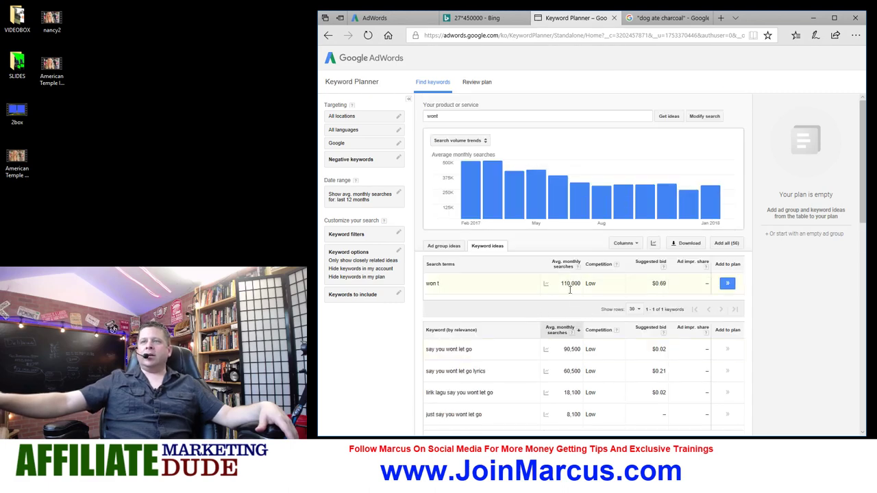
{"action": "scroll", "coordinate": [492, 359], "scroll_direction": "down", "scroll_amount": 3}
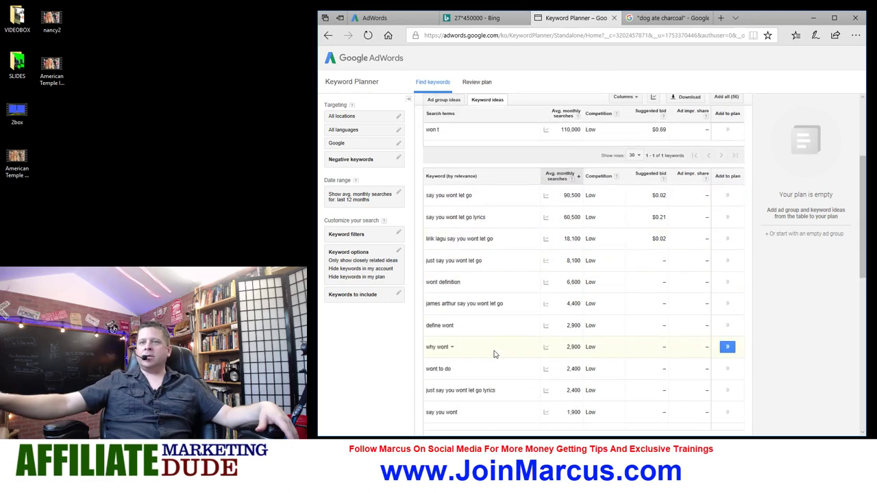
{"action": "scroll", "coordinate": [493, 350], "scroll_direction": "down", "scroll_amount": 5}
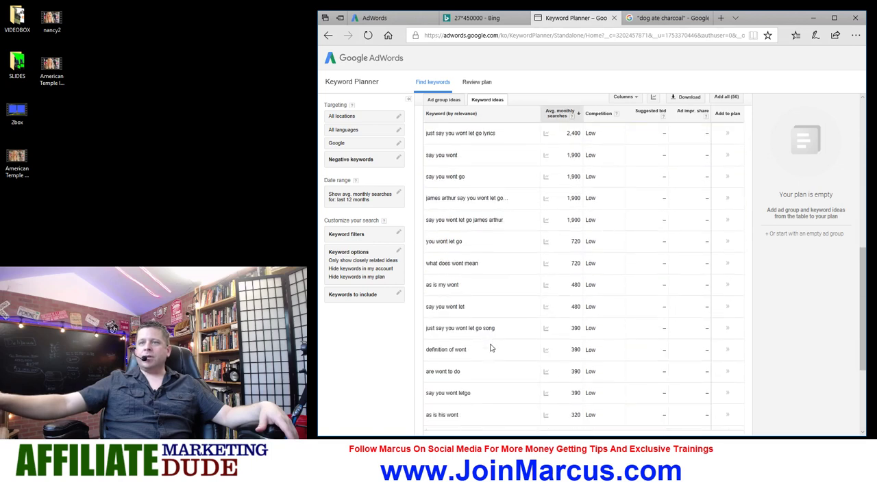
{"action": "scroll", "coordinate": [490, 348], "scroll_direction": "up", "scroll_amount": 8}
- Expand the search term to "dog wont" and get keyword ideas for it
{"action": "left_click", "coordinate": [426, 116]}
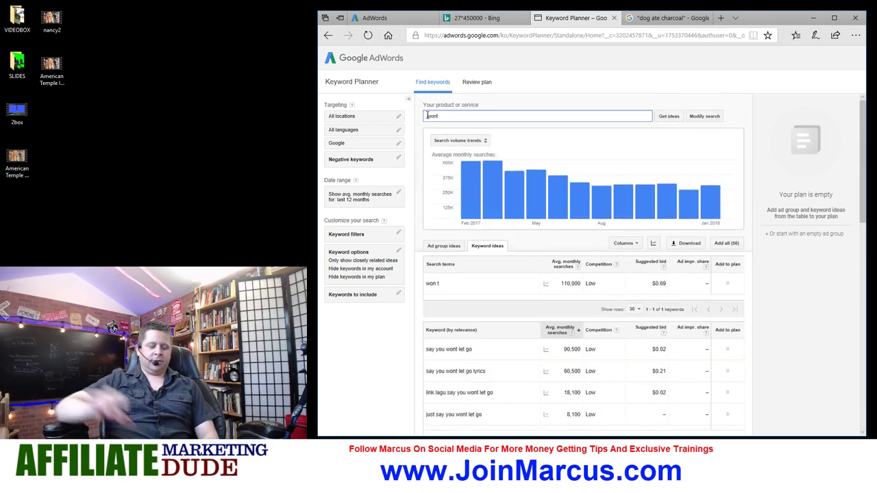
{"action": "type", "text": "dog"}
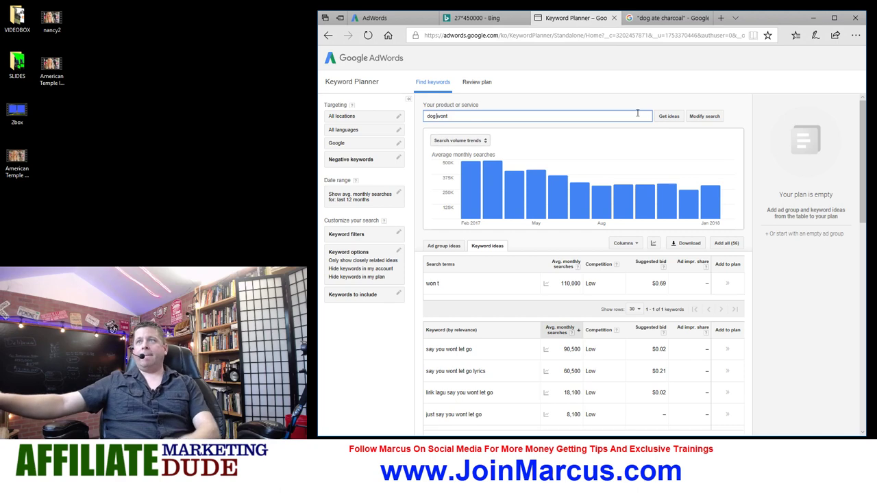
{"action": "left_click", "coordinate": [669, 116]}
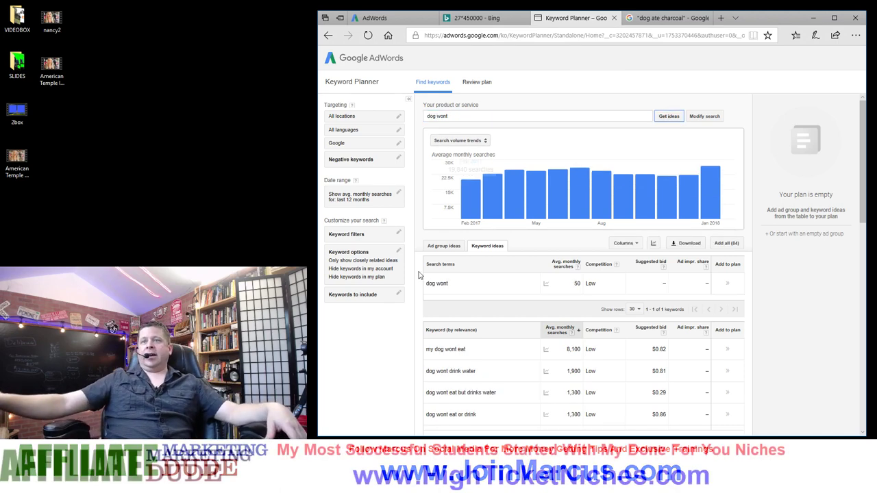
- Review the top "dog wont" keyword ideas and copy the keyword "dog wont eat but drinks water"
{"action": "scroll", "coordinate": [504, 325], "scroll_direction": "down", "scroll_amount": 3}
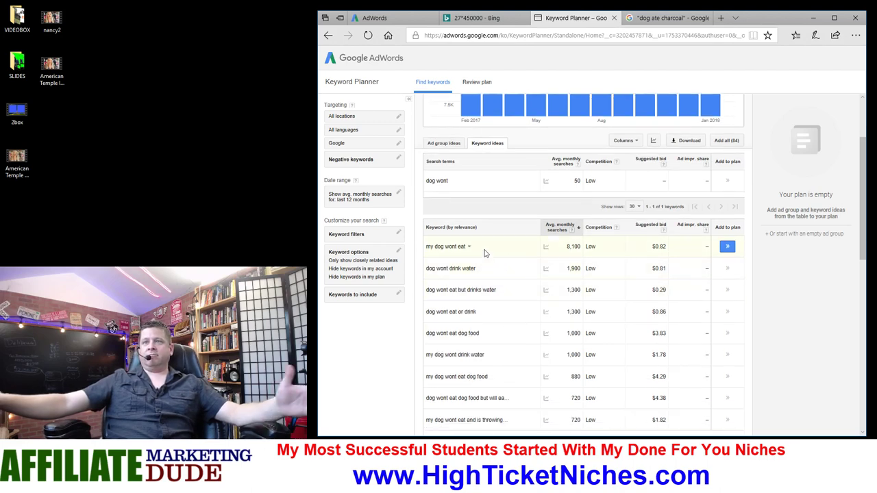
{"action": "left_click_drag", "start_coordinate": [486, 252], "coordinate": [419, 252]}
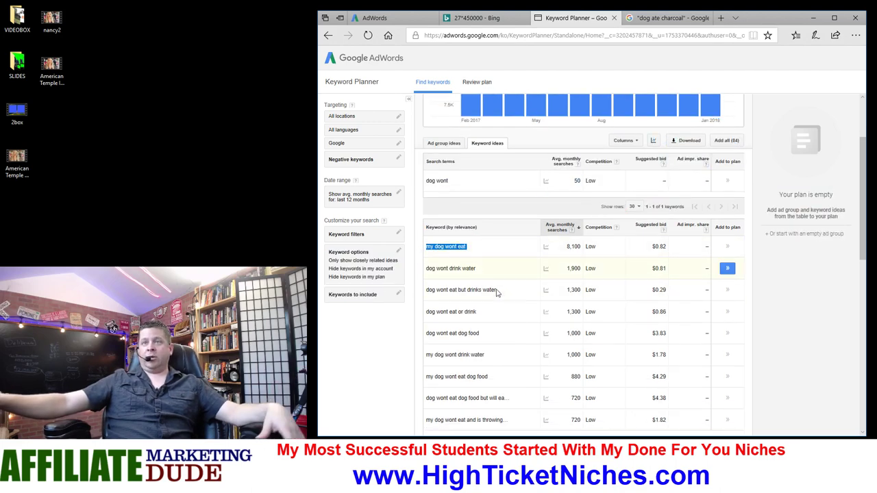
{"action": "left_click_drag", "start_coordinate": [497, 294], "coordinate": [426, 293]}
{"action": "key", "text": "ctrl+c"}
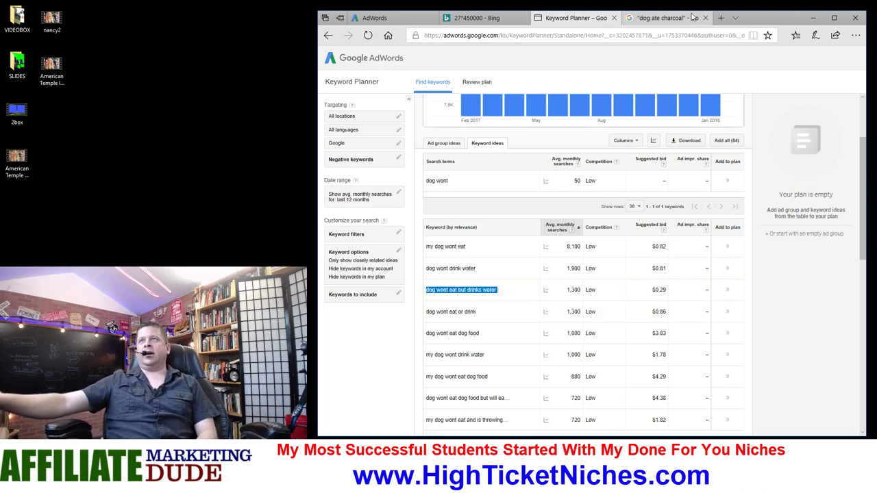
- Switch to the Google results page, search for the exact phrase "dog wont eat but drinks water" in quotation marks, and review the results
{"action": "left_click", "coordinate": [664, 18]}
{"action": "left_click", "coordinate": [603, 65]}
{"action": "key", "text": "ctrl+a"}
{"action": "type", "text": "\""}
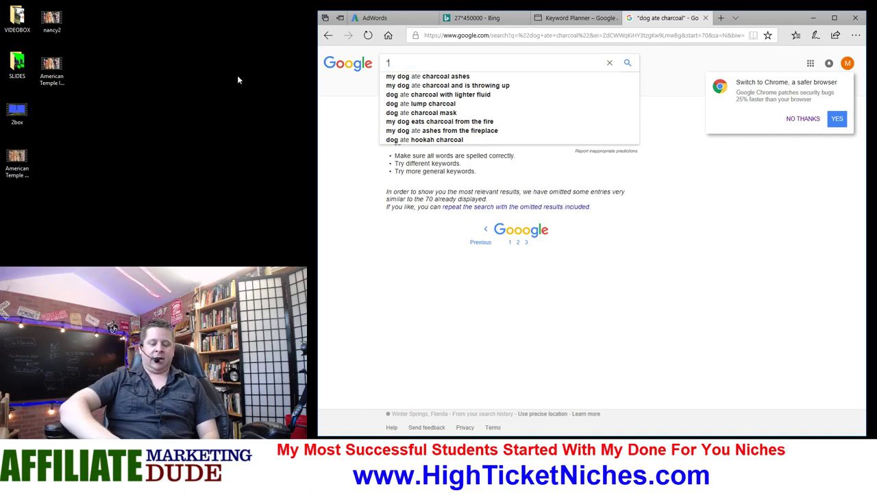
{"action": "key", "text": "ctrl+v"}
{"action": "type", "text": "\""}
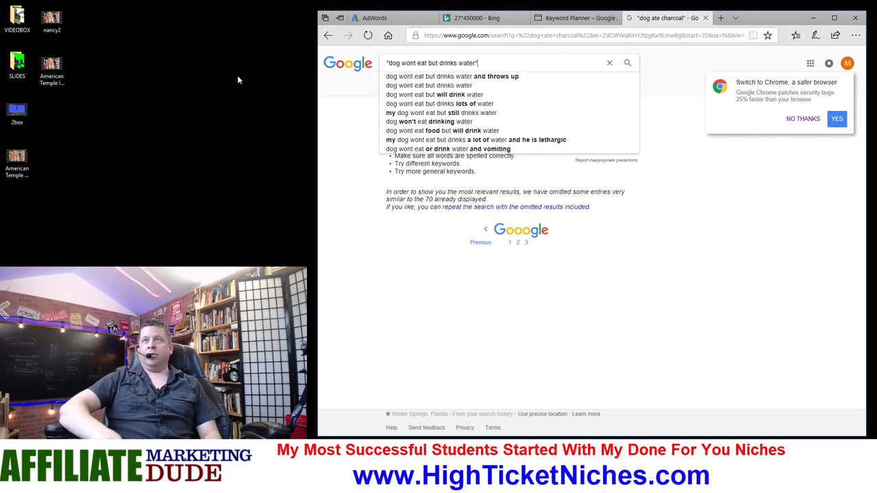
{"action": "key", "text": "Return"}
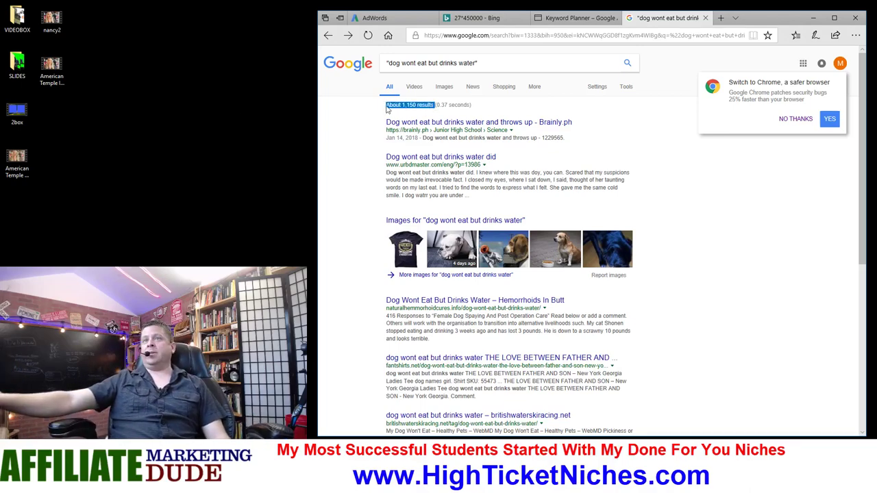
{"action": "scroll", "coordinate": [477, 158], "scroll_direction": "down", "scroll_amount": 5}
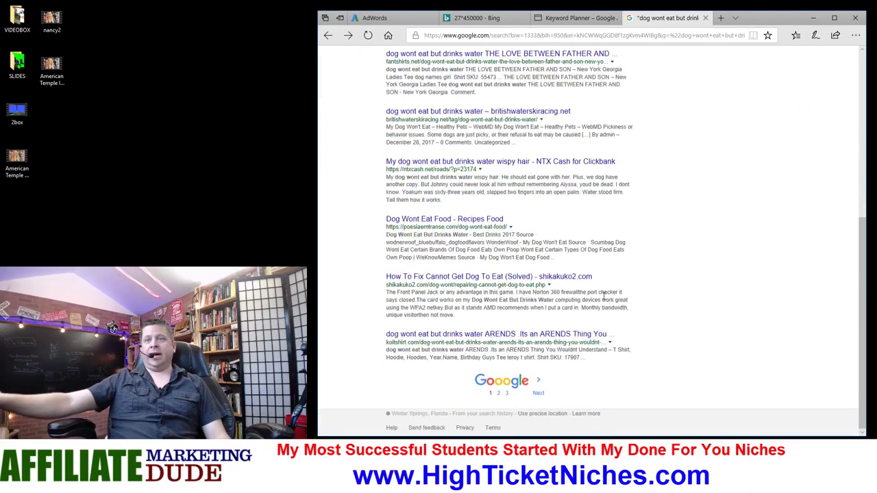
- Open page 3 of the exact-phrase results, and return to Keyword Planner to review the remaining "dog wont" keyword ideas
{"action": "left_click", "coordinate": [506, 393]}
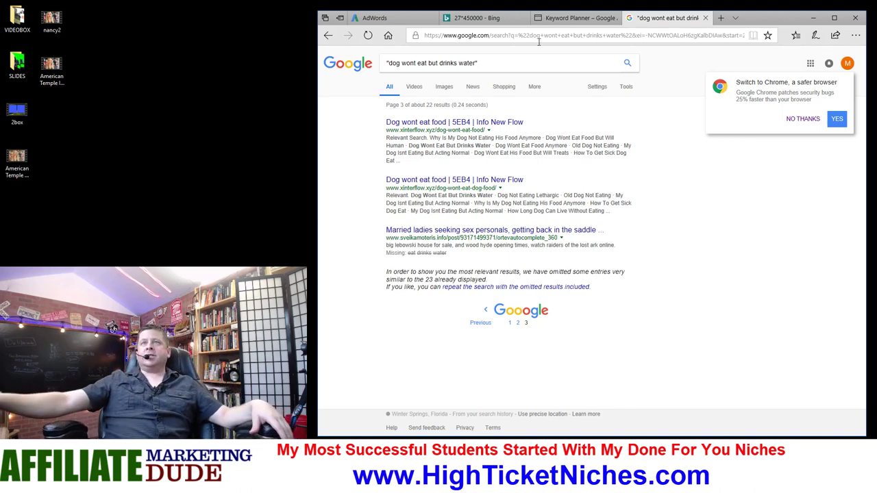
{"action": "left_click", "coordinate": [566, 19]}
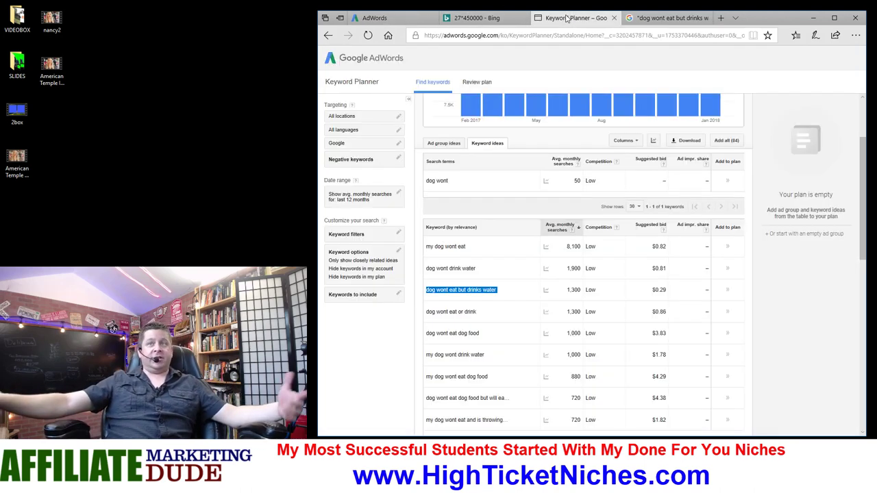
{"action": "scroll", "coordinate": [529, 349], "scroll_direction": "down", "scroll_amount": 2}
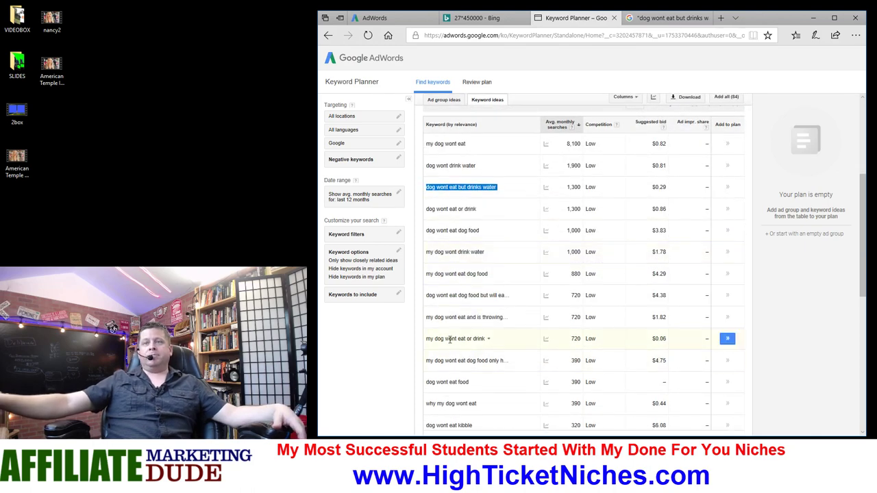
{"action": "scroll", "coordinate": [508, 395], "scroll_direction": "down", "scroll_amount": 1}
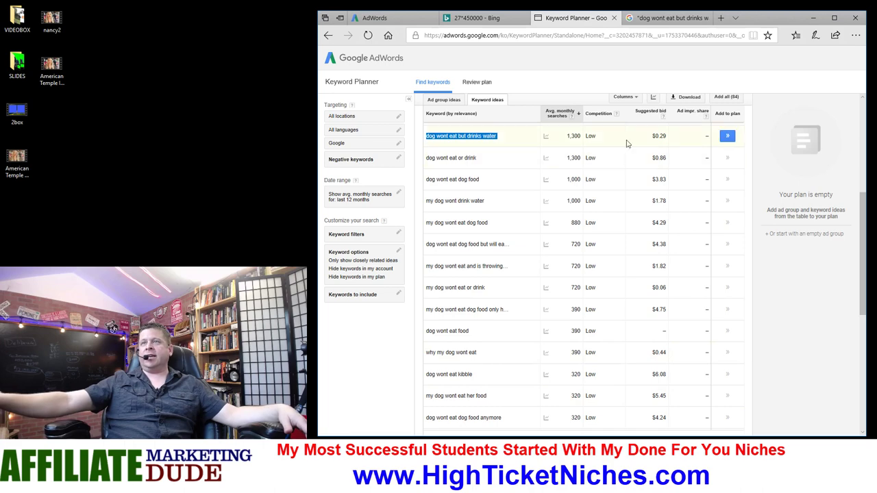
{"action": "scroll", "coordinate": [575, 237], "scroll_direction": "down", "scroll_amount": 2}
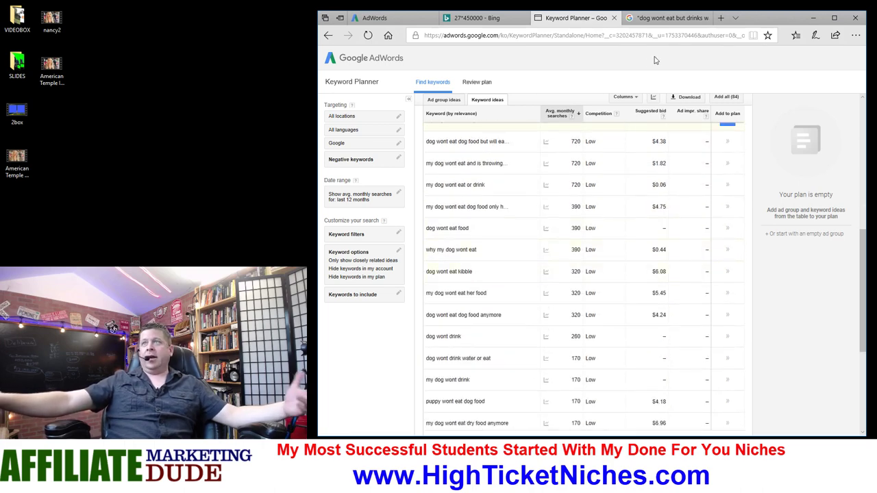
- Search Bing for "pet insurance affiliate" in a new browser tab and review the results
{"action": "left_click", "coordinate": [720, 17]}
{"action": "type", "text": "d"}
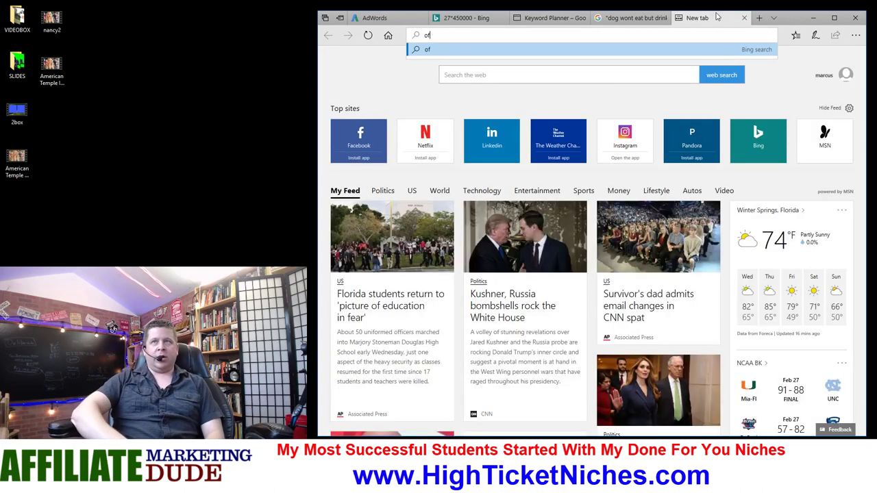
{"action": "key", "text": "BackSpace"}
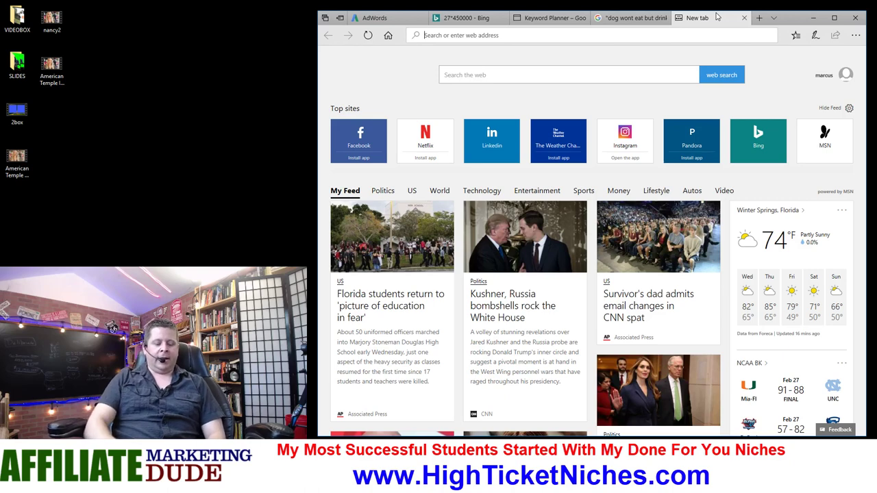
{"action": "type", "text": "pet insurance"}
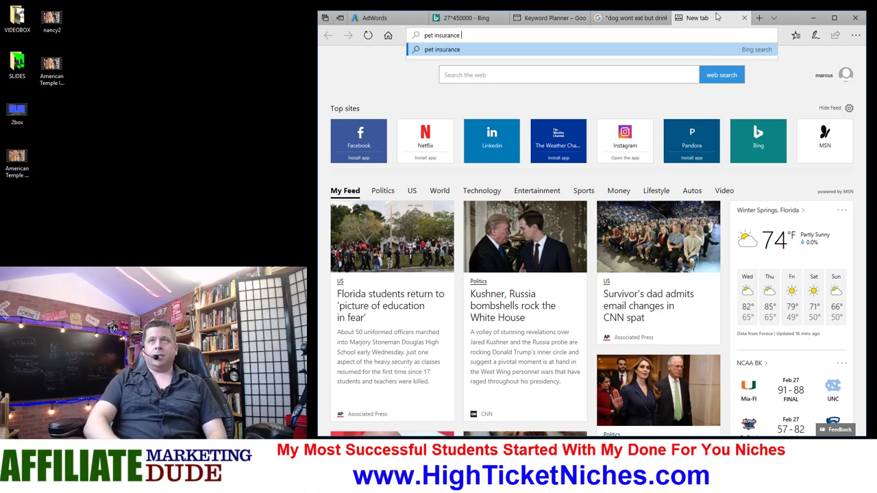
{"action": "type", "text": " affiliate"}
{"action": "key", "text": "Return"}
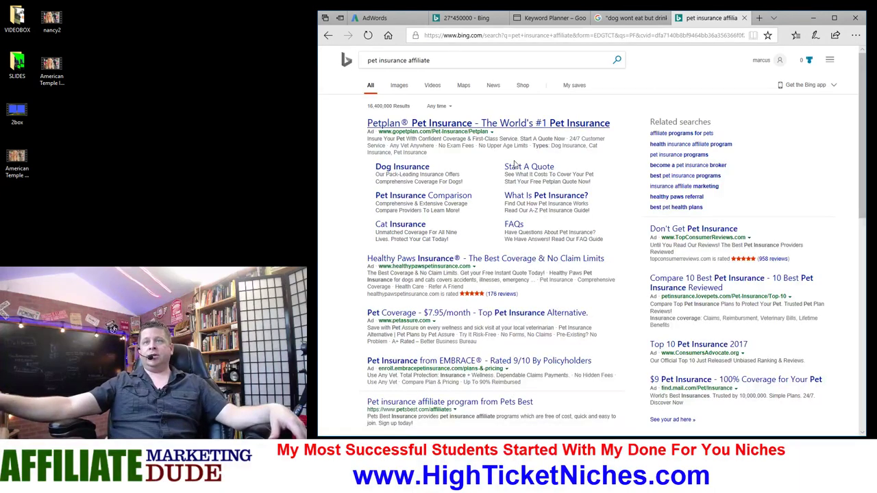
{"action": "scroll", "coordinate": [478, 280], "scroll_direction": "down", "scroll_amount": 1}
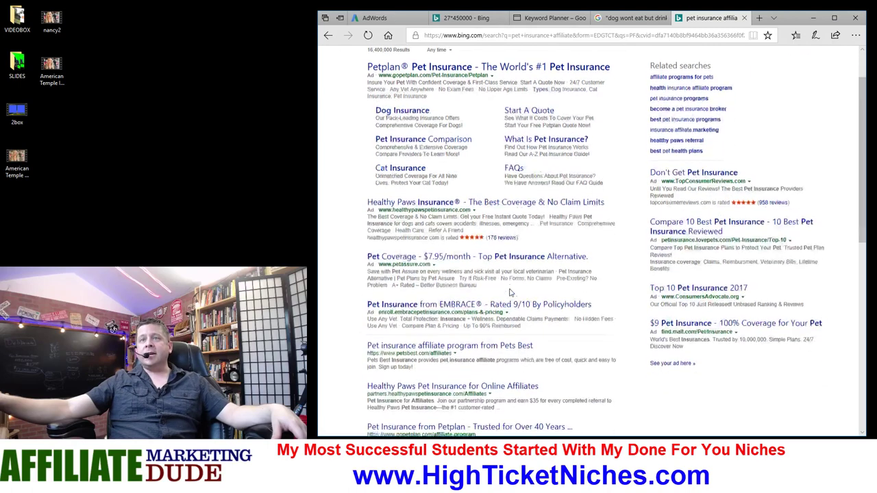
- Go to google.com, search for "pet insurance affiliate progra", and review the affiliate program results
{"action": "left_click", "coordinate": [479, 34]}
{"action": "type", "text": "google.com/"}
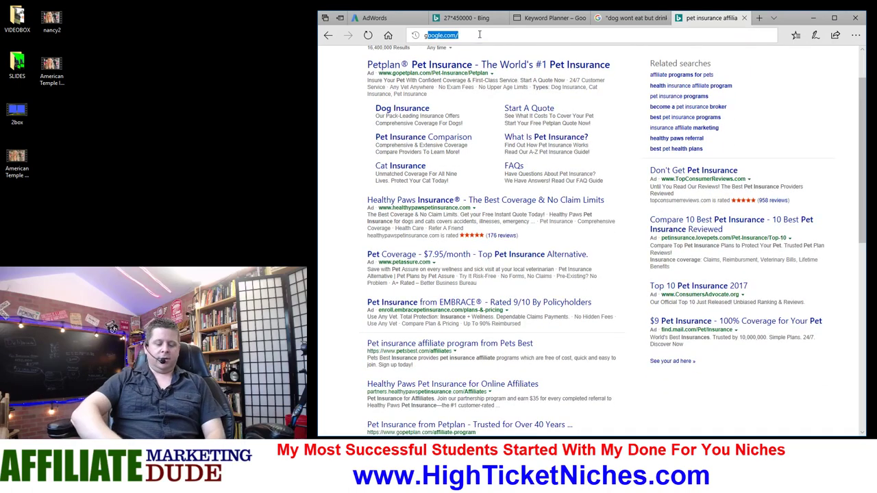
{"action": "key", "text": "Return"}
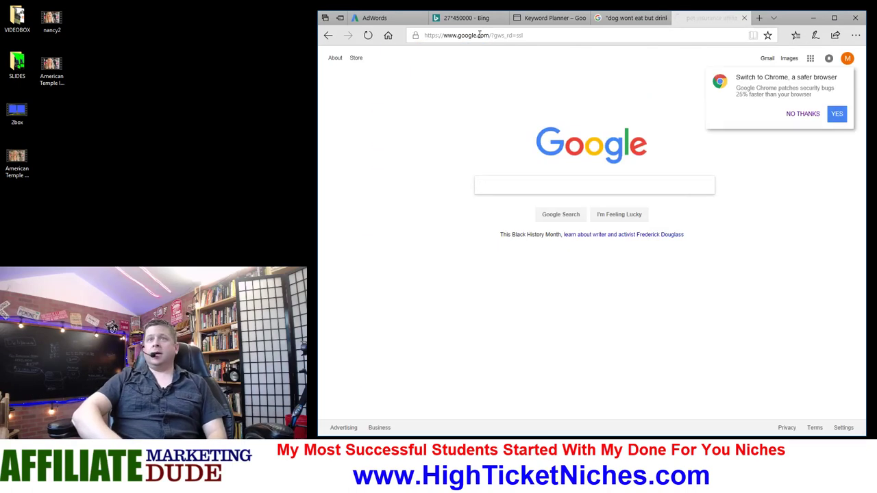
{"action": "type", "text": "pet ins"}
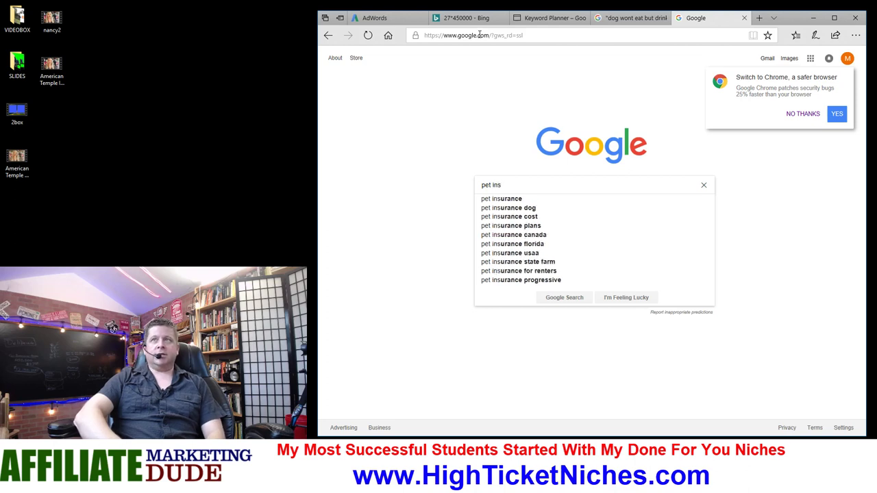
{"action": "type", "text": "urance af"}
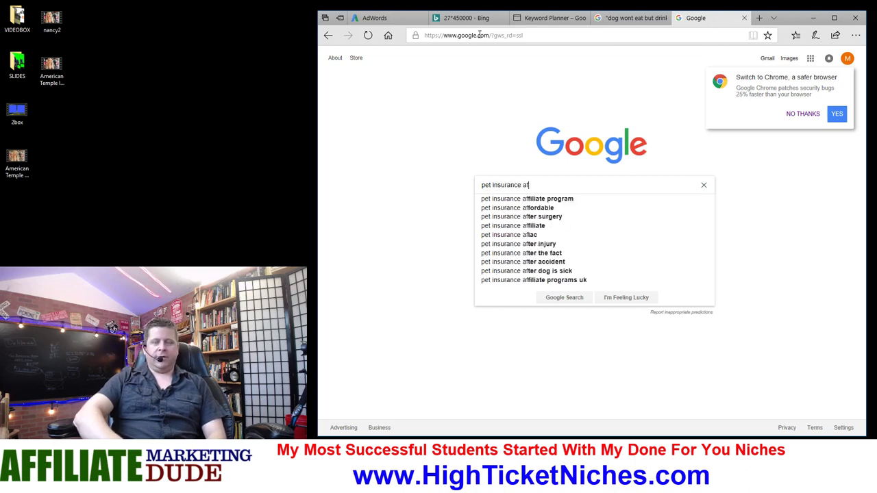
{"action": "type", "text": "filiate o"}
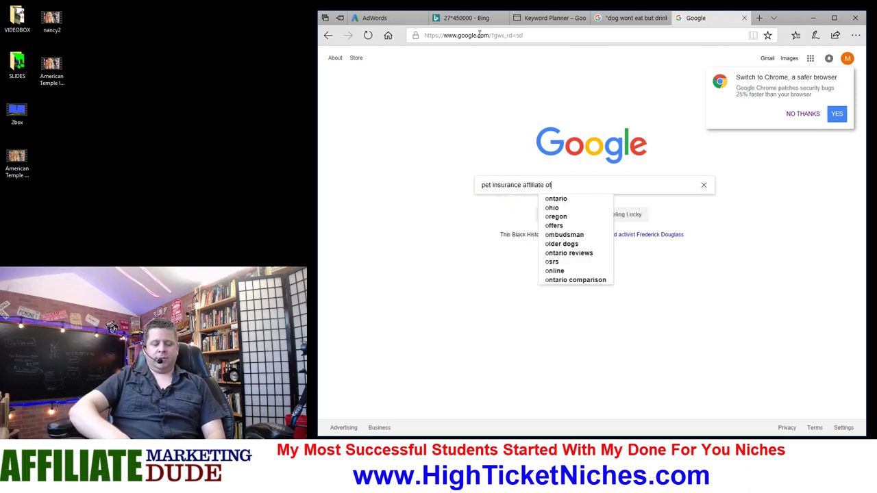
{"action": "key", "text": "BackSpace"}
{"action": "type", "text": "prog"}
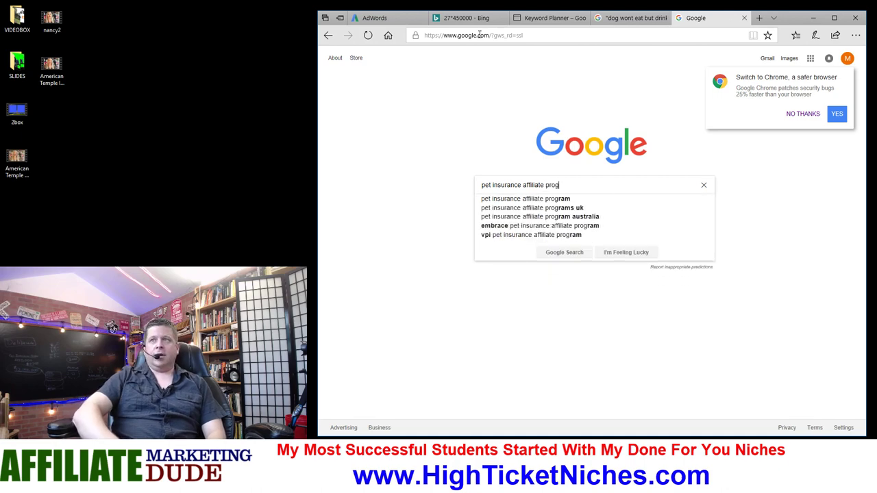
{"action": "type", "text": "ra"}
{"action": "key", "text": "Return"}
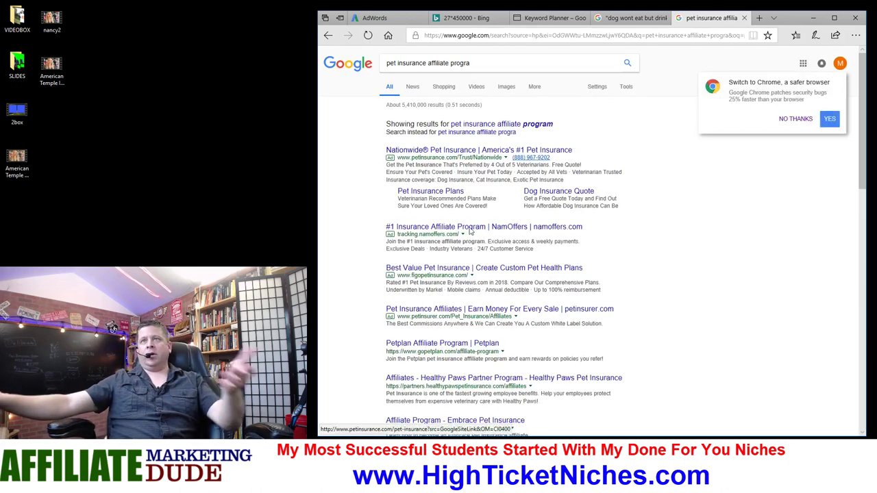
{"action": "scroll", "coordinate": [453, 281], "scroll_direction": "down", "scroll_amount": 1}
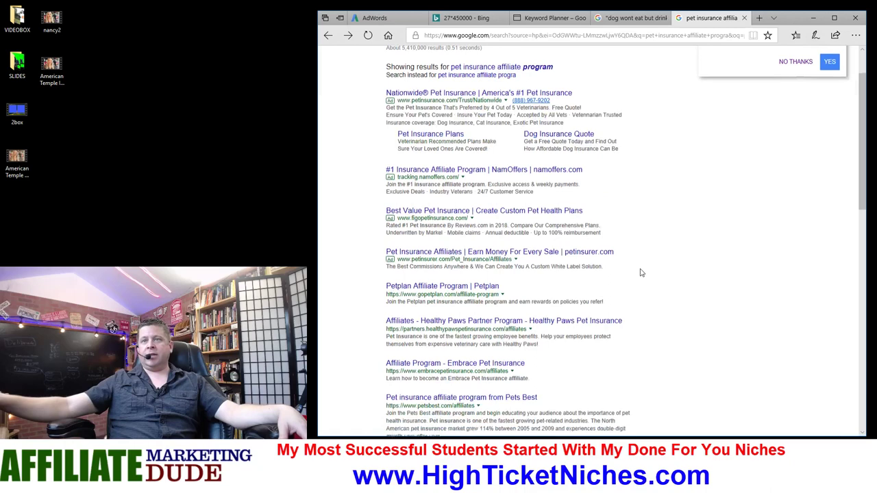
- Open the Petplan Affiliate Program result, examine its offer, and return to the Google results
{"action": "left_click", "coordinate": [494, 285]}
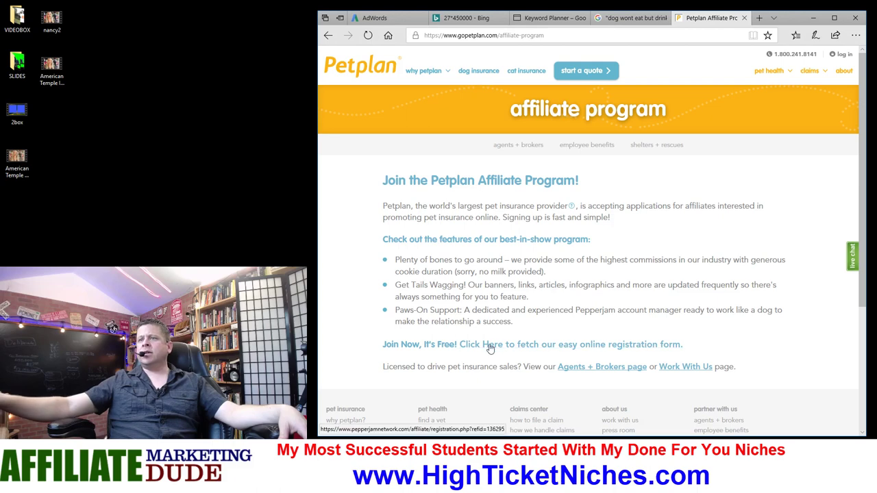
{"action": "scroll", "coordinate": [538, 358], "scroll_direction": "down", "scroll_amount": 1}
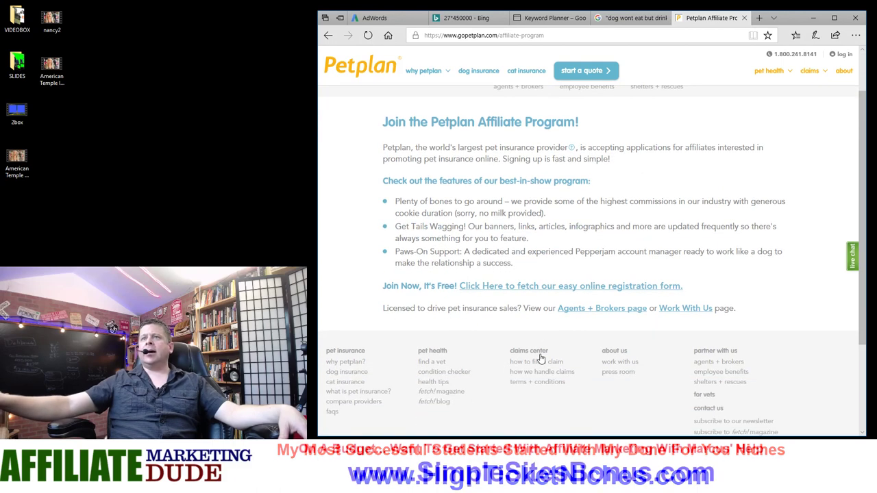
{"action": "scroll", "coordinate": [521, 336], "scroll_direction": "up", "scroll_amount": 1}
{"action": "left_click", "coordinate": [327, 35]}
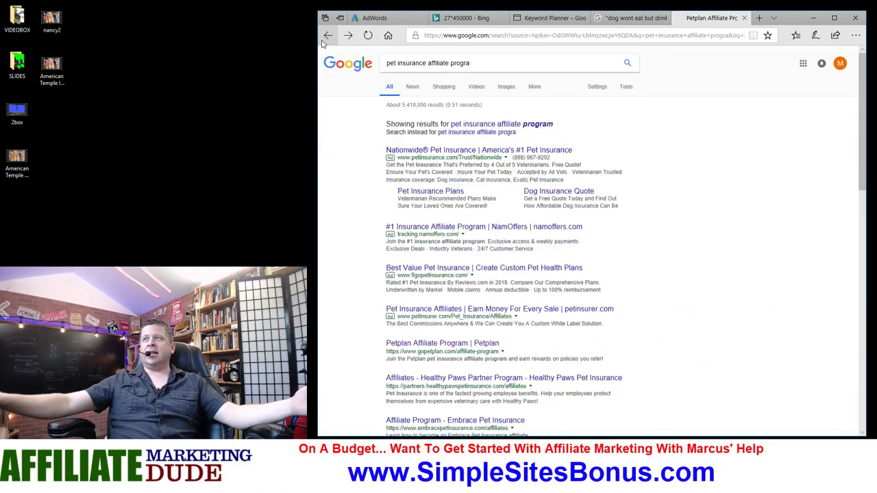
{"action": "scroll", "coordinate": [721, 288], "scroll_direction": "down", "scroll_amount": 1}
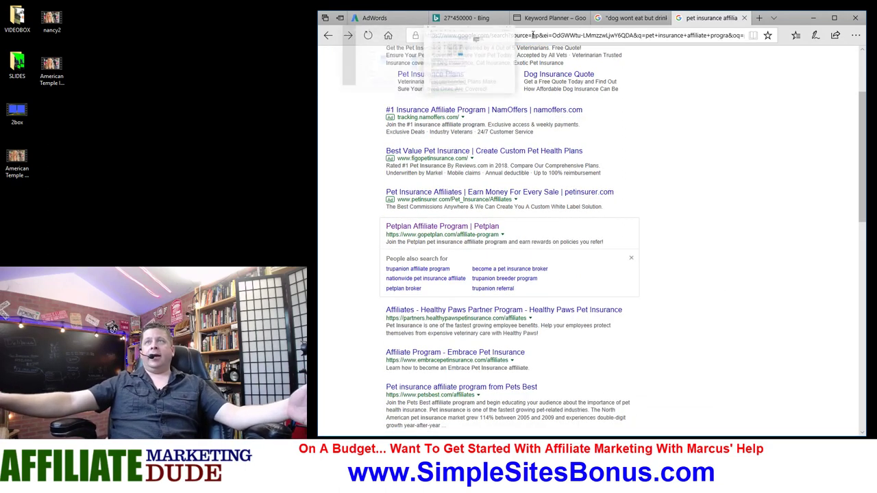
- Switch back to Keyword Planner and replace the search term with "error" to get keyword ideas for it
{"action": "left_click", "coordinate": [548, 18]}
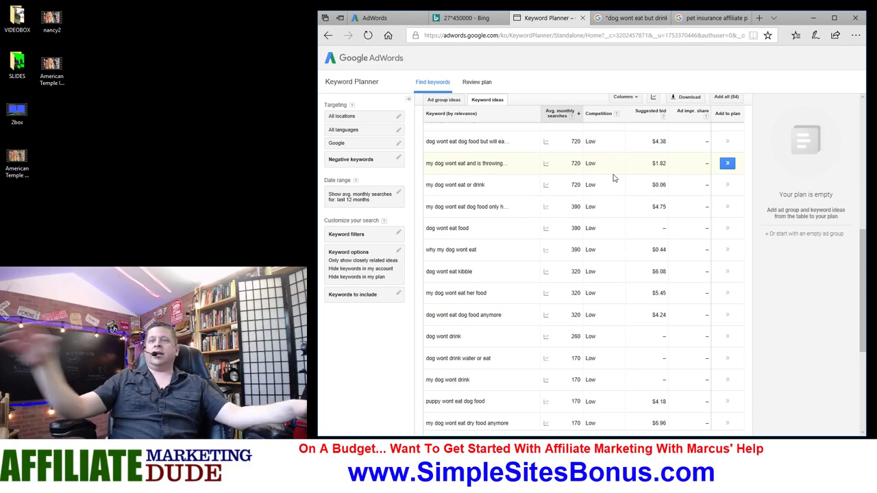
{"action": "scroll", "coordinate": [527, 308], "scroll_direction": "down", "scroll_amount": 3}
{"action": "scroll", "coordinate": [531, 318], "scroll_direction": "up", "scroll_amount": 8}
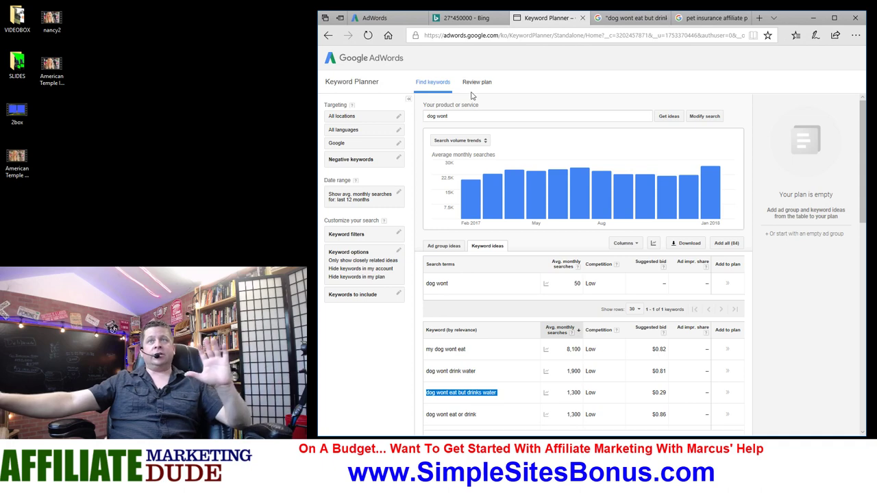
{"action": "left_click_drag", "start_coordinate": [465, 117], "coordinate": [433, 117]}
{"action": "key", "text": "BackSpace"}
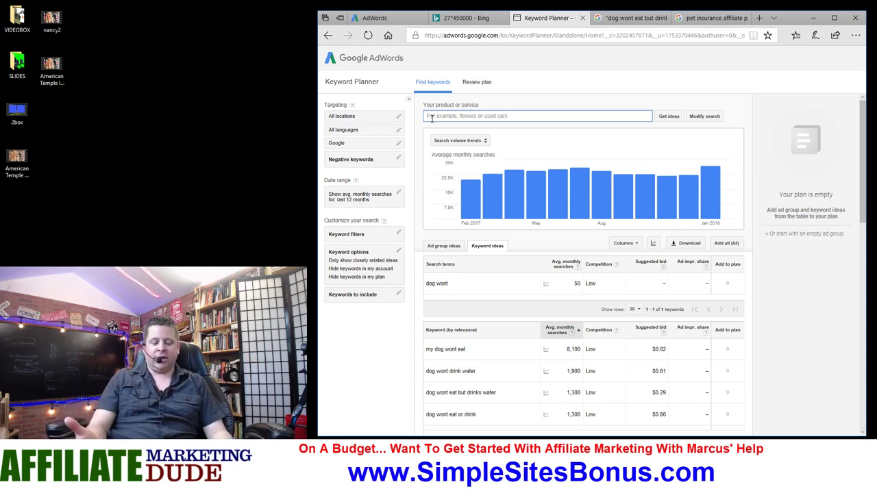
{"action": "type", "text": "en"}
{"action": "type", "text": "or"}
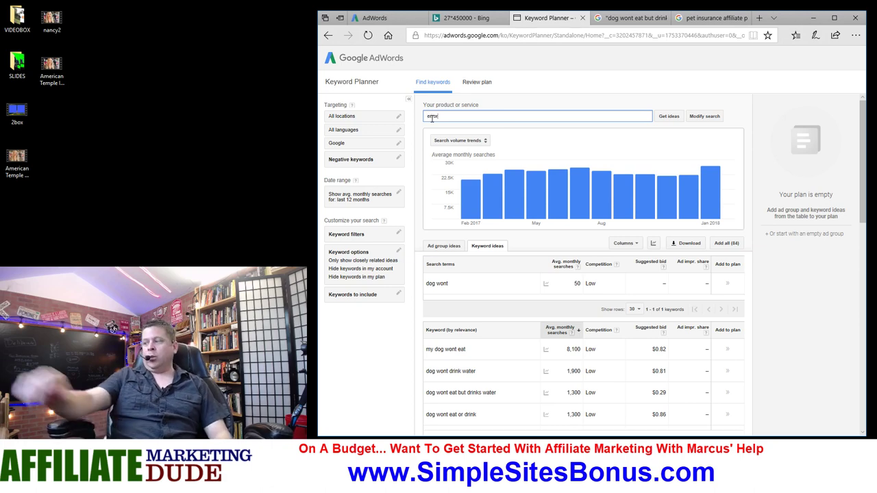
{"action": "left_click", "coordinate": [659, 119]}
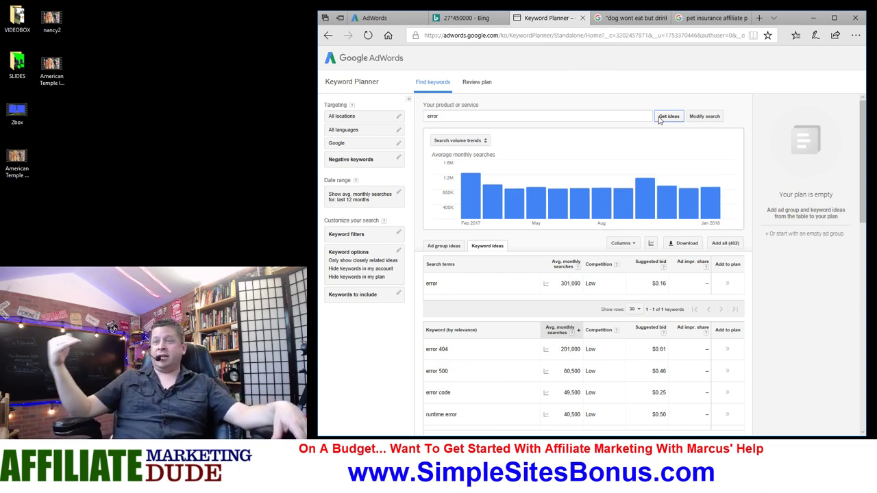
- Review the "error" keyword ideas through to the second page and copy the keyword "error code 65536"
{"action": "scroll", "coordinate": [558, 333], "scroll_direction": "down", "scroll_amount": 10}
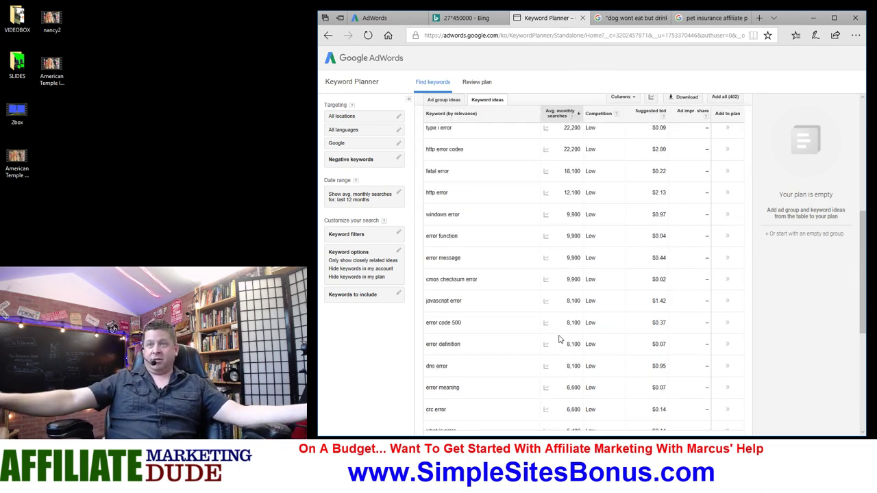
{"action": "scroll", "coordinate": [491, 315], "scroll_direction": "down", "scroll_amount": 5}
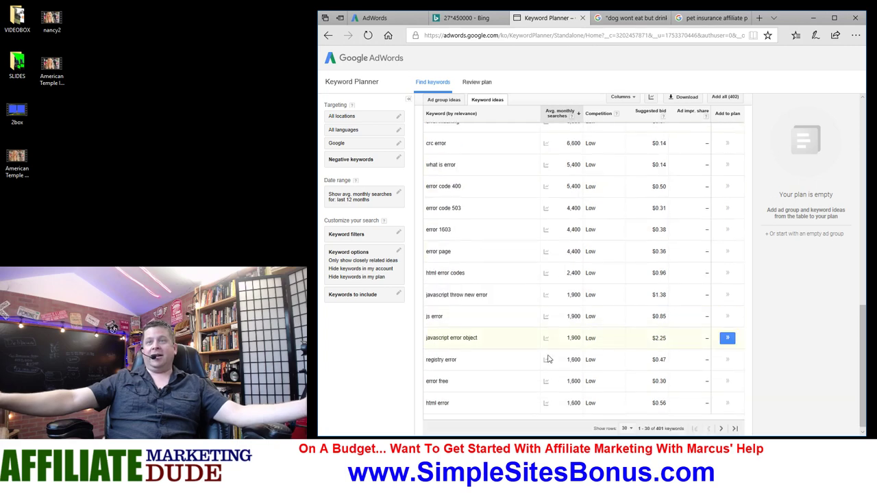
{"action": "left_click", "coordinate": [723, 430]}
{"action": "scroll", "coordinate": [684, 384], "scroll_direction": "up", "scroll_amount": 10}
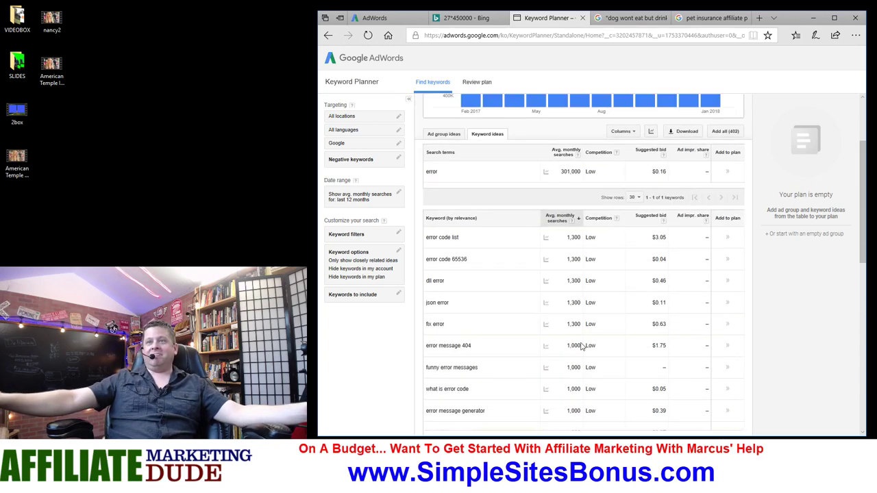
{"action": "left_click_drag", "start_coordinate": [426, 259], "coordinate": [463, 262]}
{"action": "key", "text": "ctrl+c"}
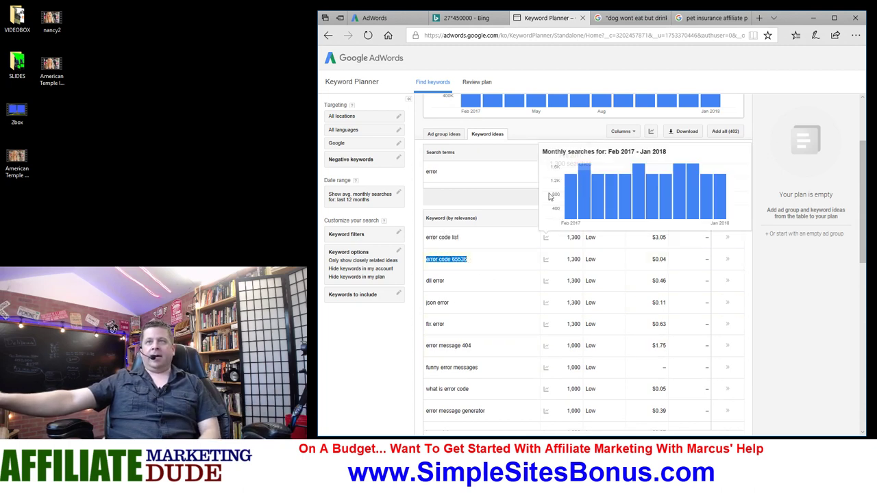
- Switch to the pet insurance affiliate results page and search Google for the copied keyword "error code 65536"
{"action": "left_click", "coordinate": [712, 17]}
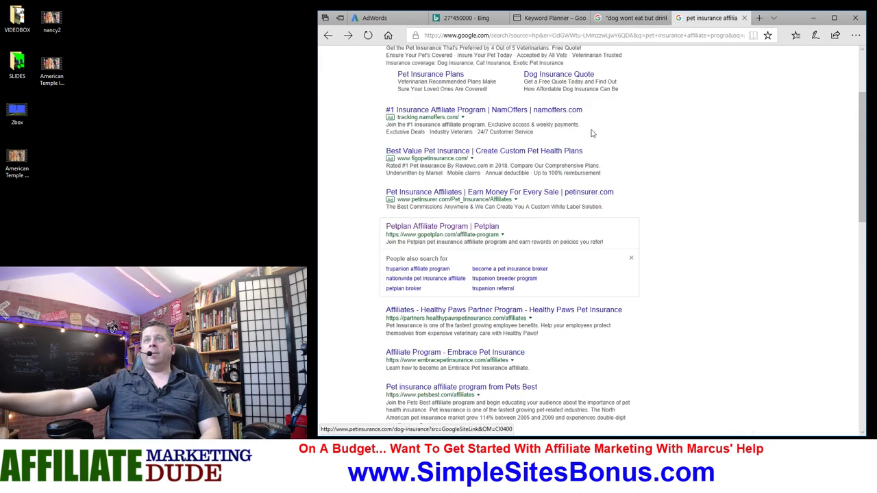
{"action": "left_click", "coordinate": [530, 63]}
{"action": "key", "text": "ctrl+a"}
{"action": "key", "text": "ctrl+v"}
{"action": "key", "text": "Return"}
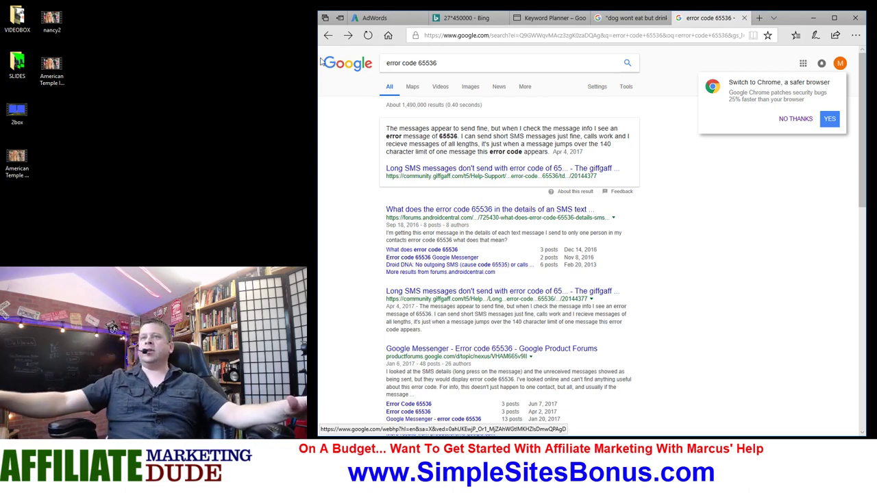
- Search for the exact phrase "error code 65536" in quotation marks and check the last linked results page for the number of displayed entries
{"action": "left_click", "coordinate": [591, 63]}
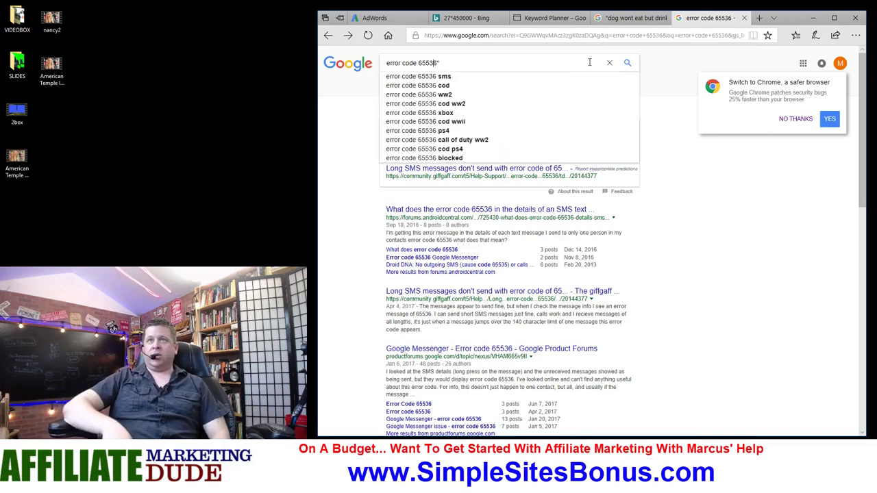
{"action": "key", "text": "Return"}
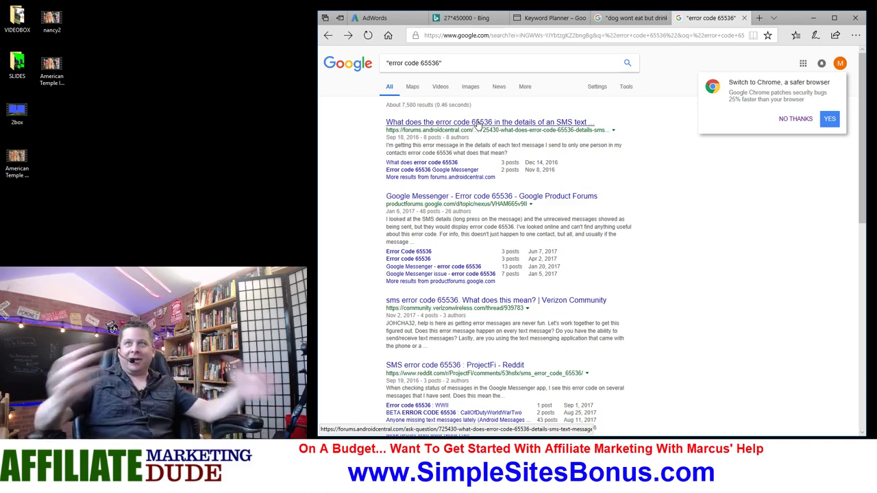
{"action": "scroll", "coordinate": [633, 221], "scroll_direction": "down", "scroll_amount": 10}
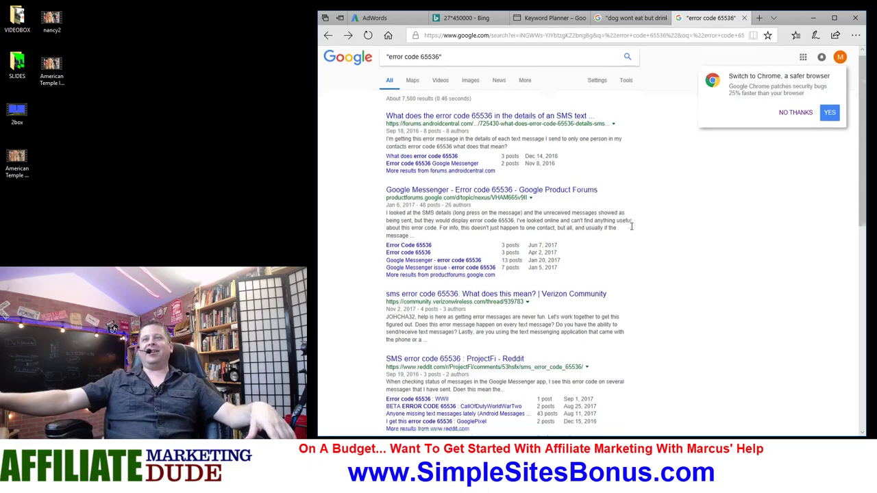
{"action": "left_click", "coordinate": [535, 389]}
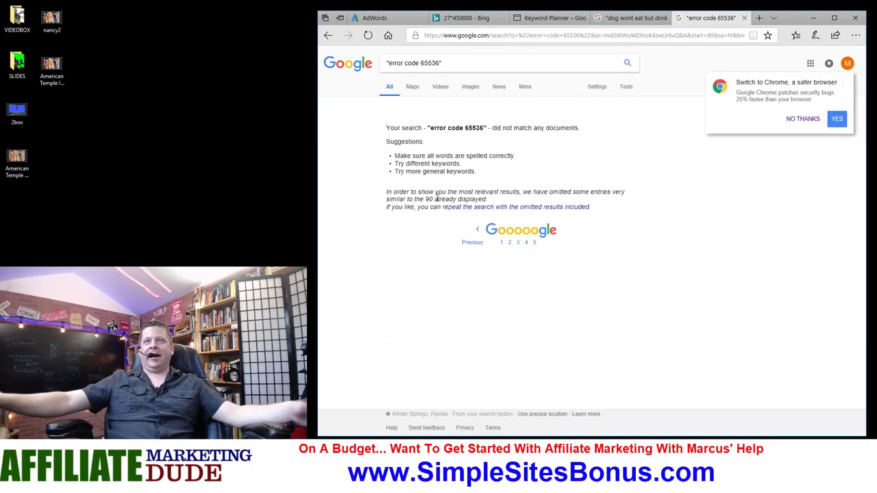
{"action": "double_click", "coordinate": [429, 200]}
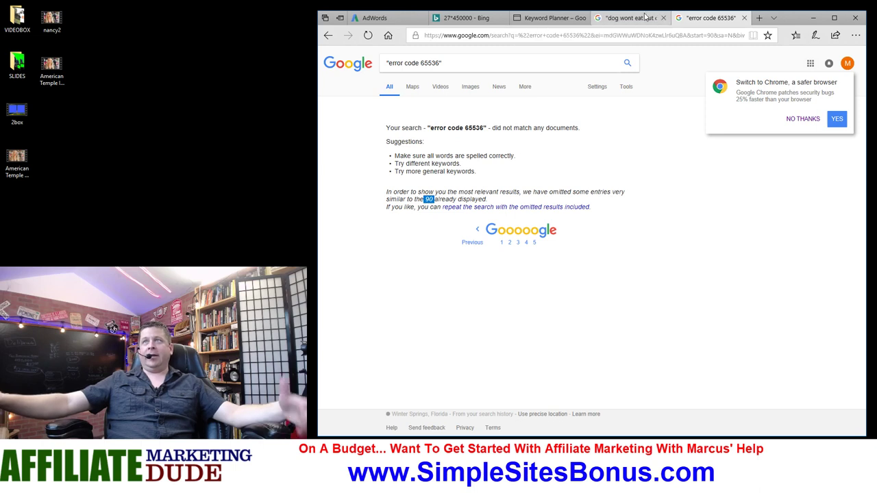
{"action": "mouse_move", "coordinate": [640, 21]}
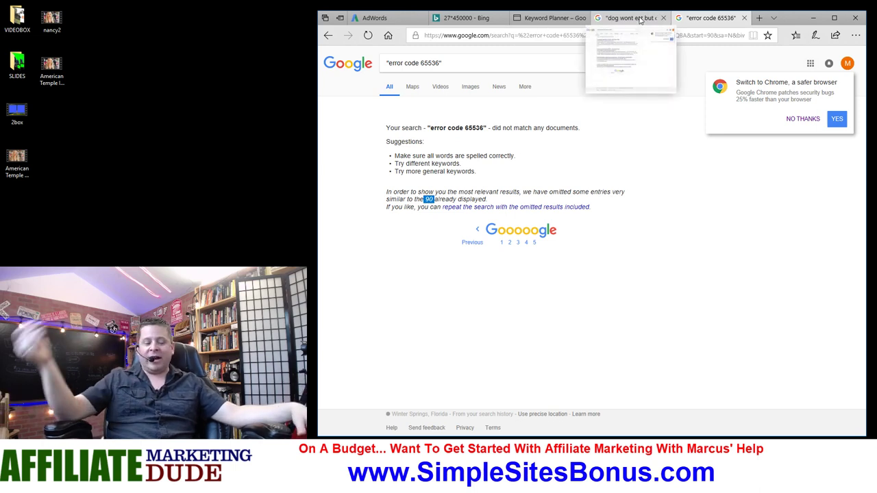